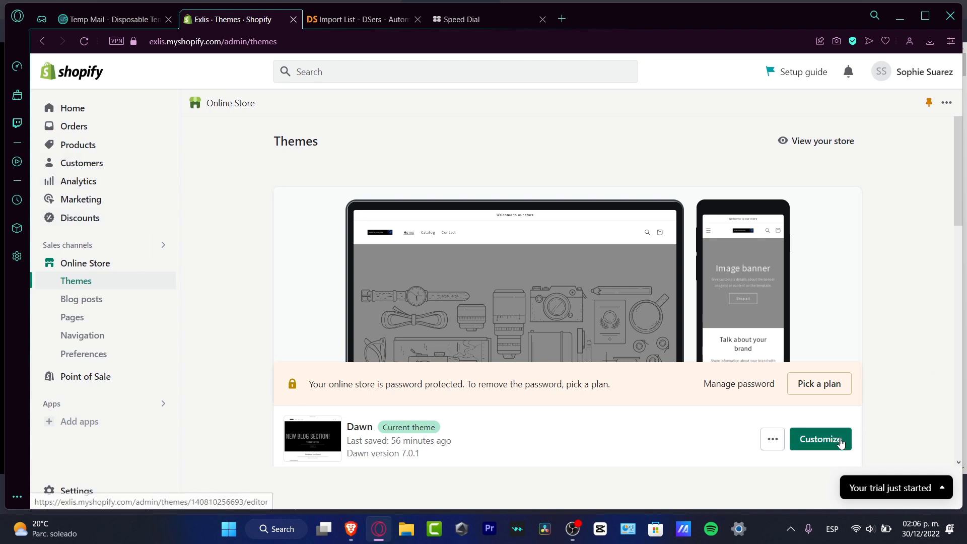
Step: Open the Dawn theme editor and select the Image banner heading for editing
click(820, 438)
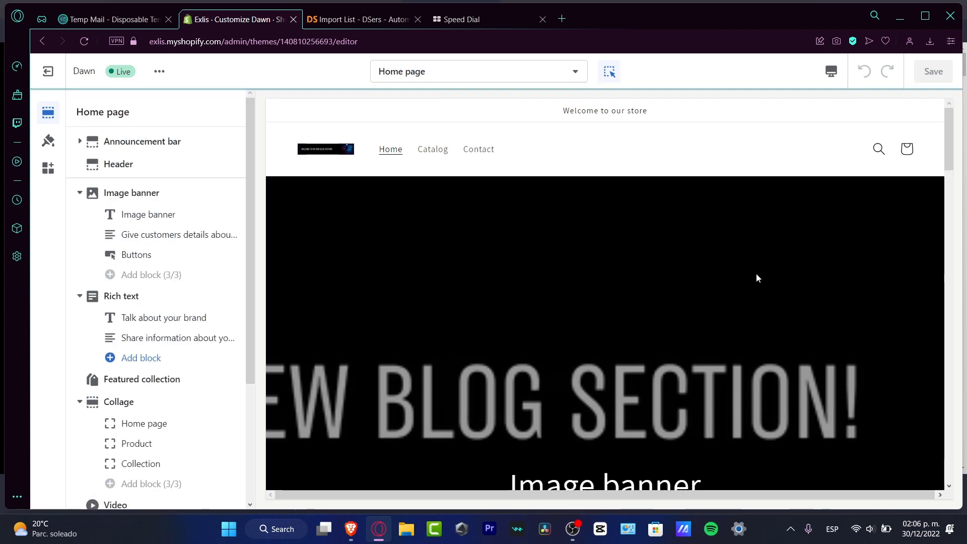
scroll(781, 315, down, 3)
double_click(667, 300)
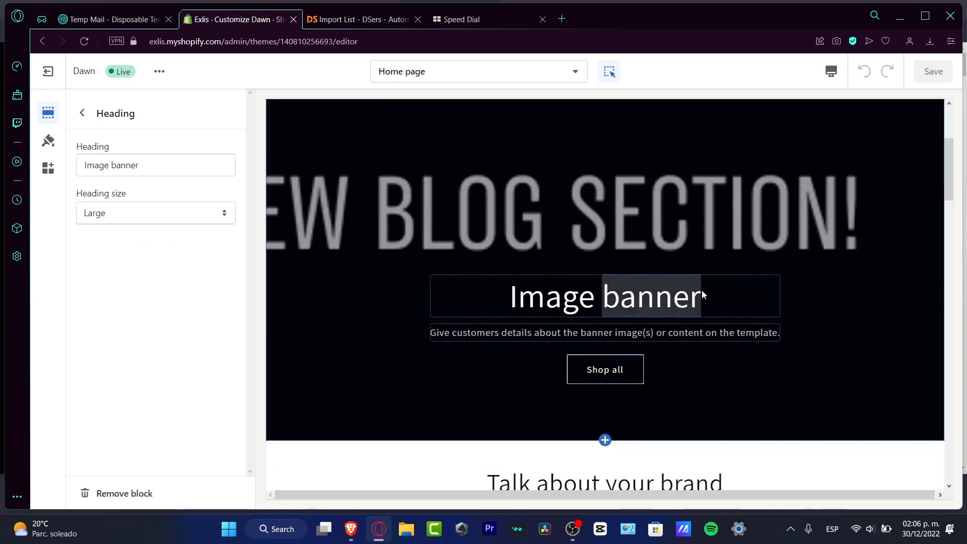
scroll(740, 382, up, 1)
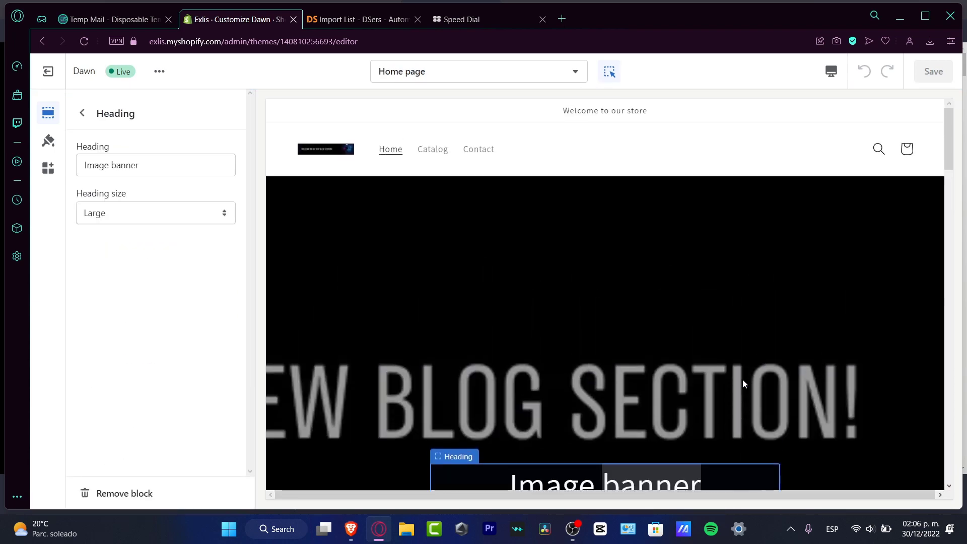
scroll(742, 382, down, 6)
scroll(744, 381, down, 5)
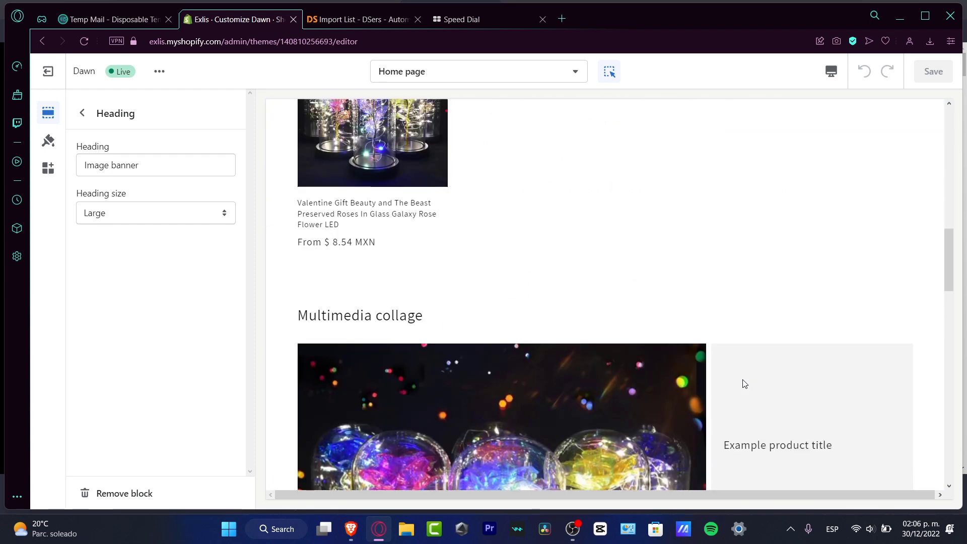
scroll(743, 381, up, 10)
scroll(734, 430, down, 3)
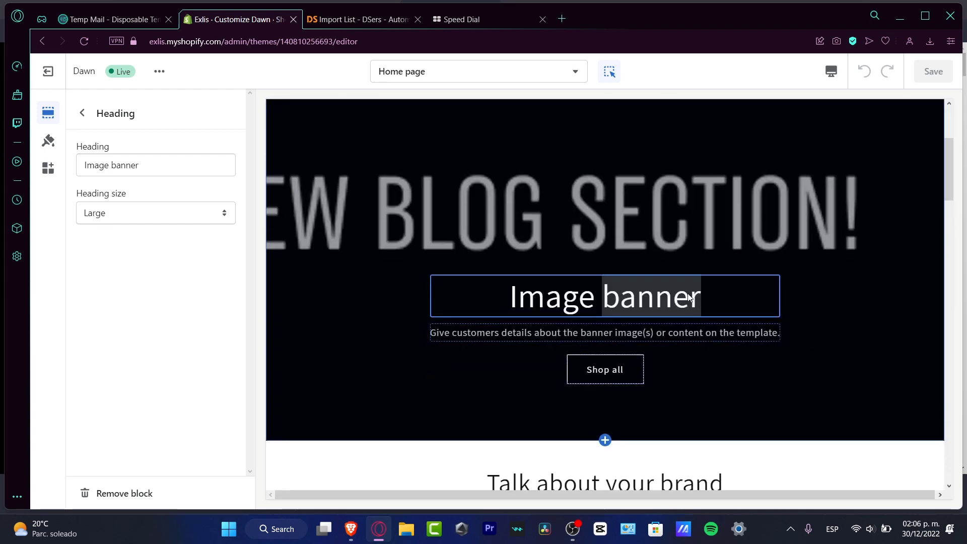
triple_click(703, 294)
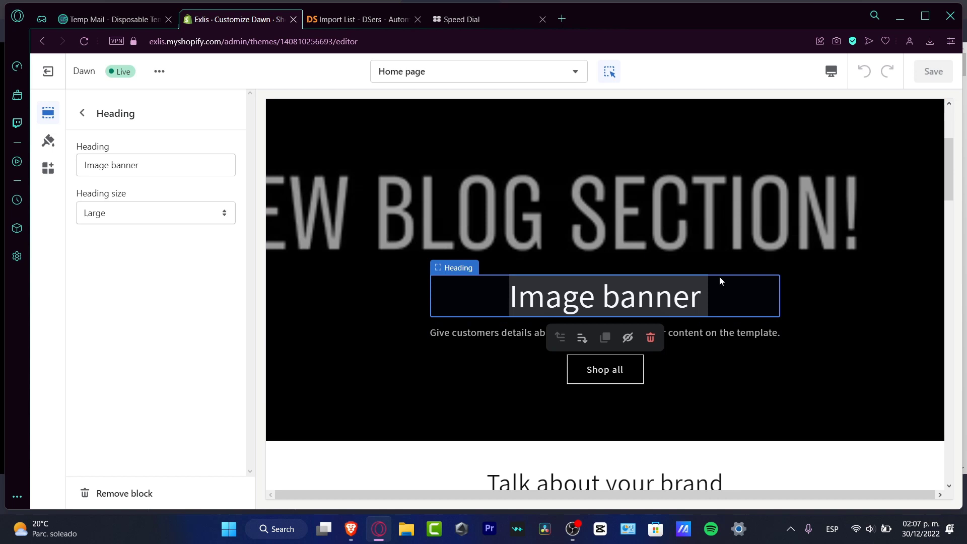
Step: Replace the banner heading text with 'FUTURE LOGIC PT.'
triple_click(117, 165)
text(F)
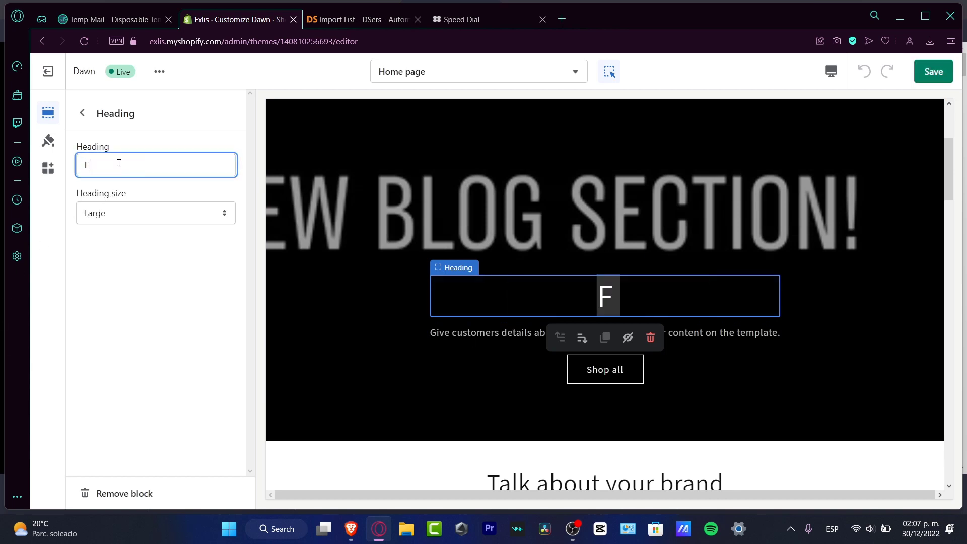
text(UTRE)
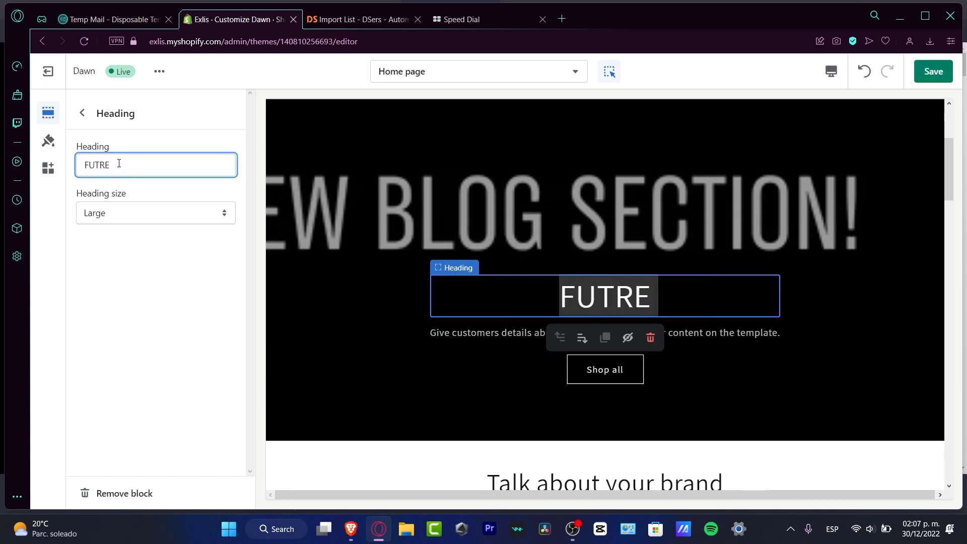
key(BackSpace)
key(BackSpace)
text(UR)
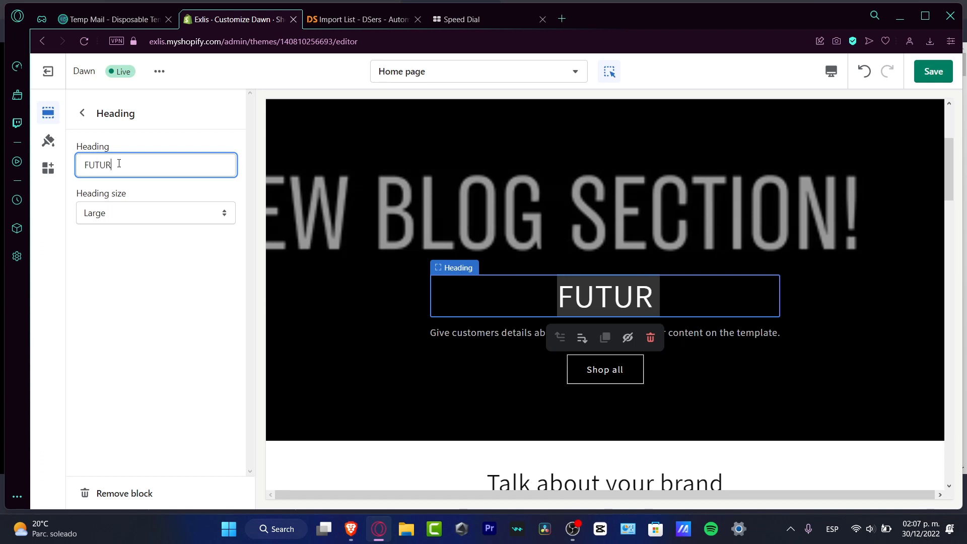
text(E LOG)
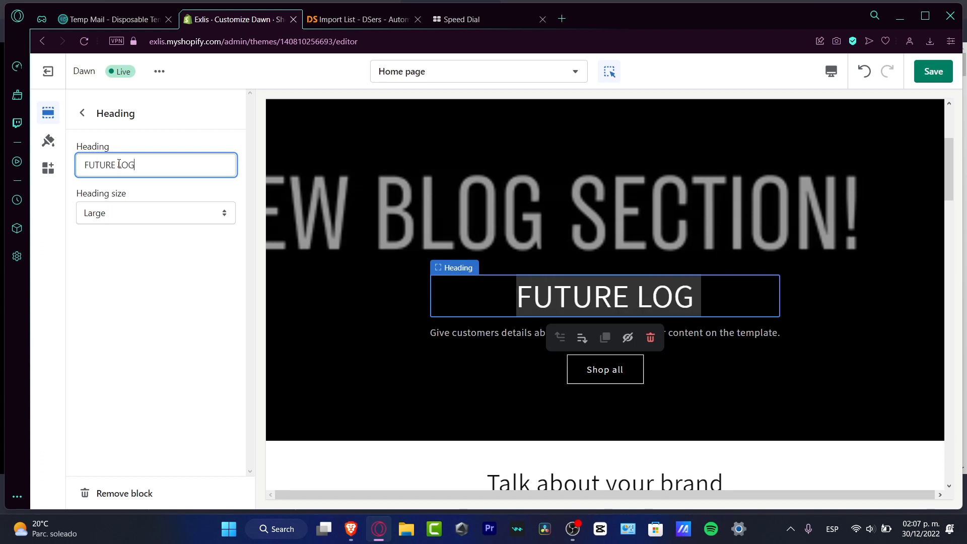
text(IC S)
key(BackSpace)
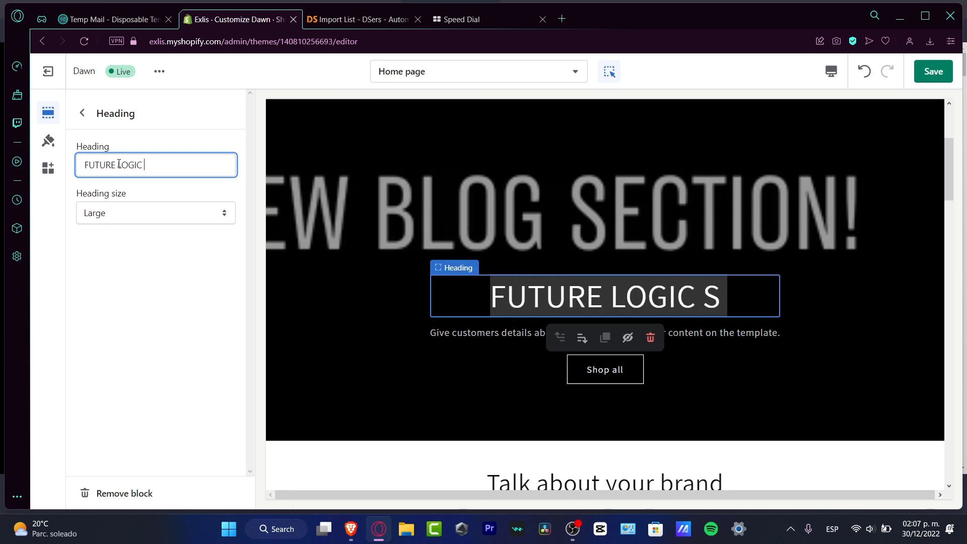
text(PT.)
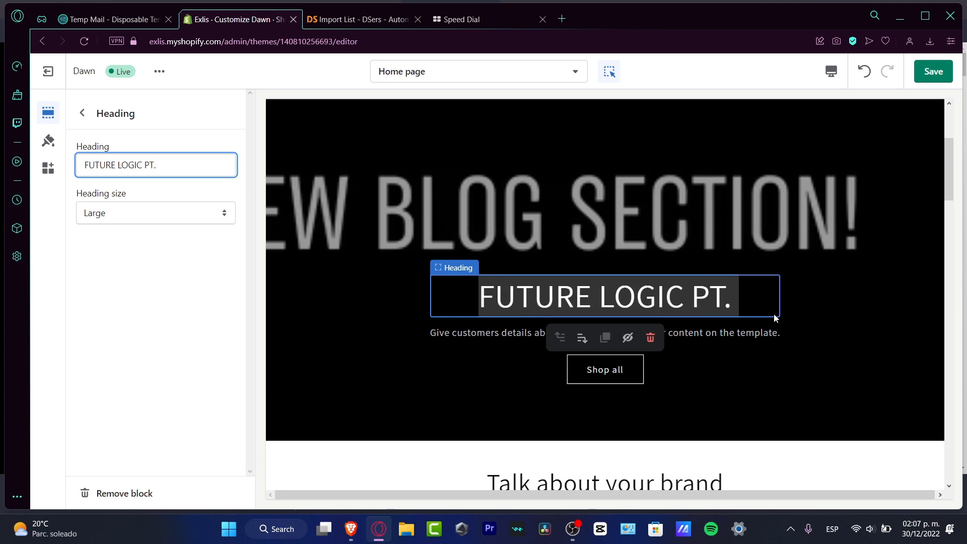
Step: Set the banner's second image to the futuristic tunnel photo from a FUTURIST free-image search
click(765, 341)
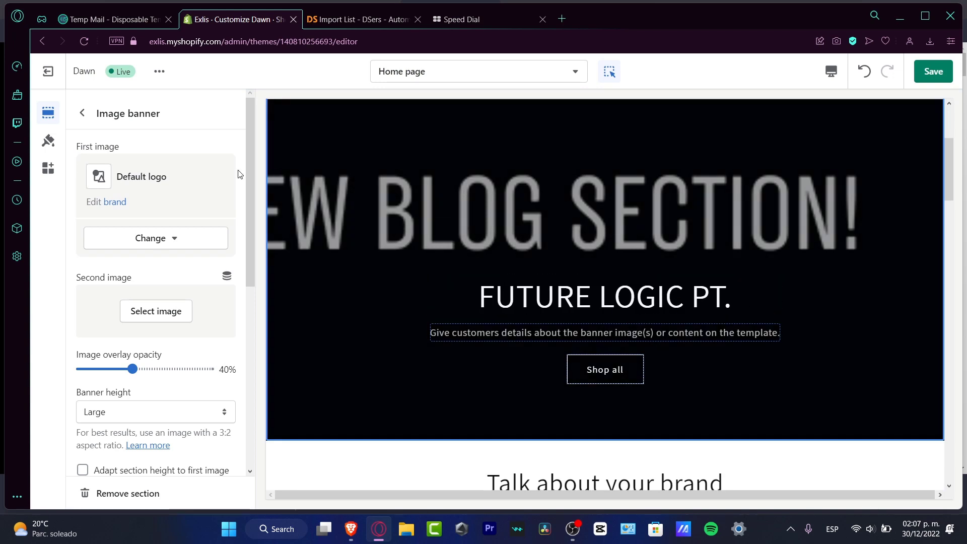
click(171, 312)
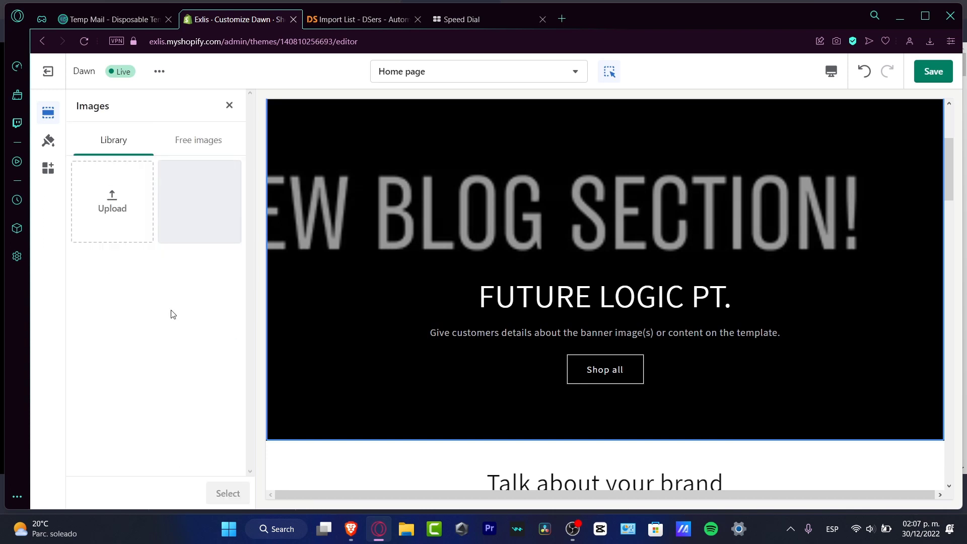
click(196, 144)
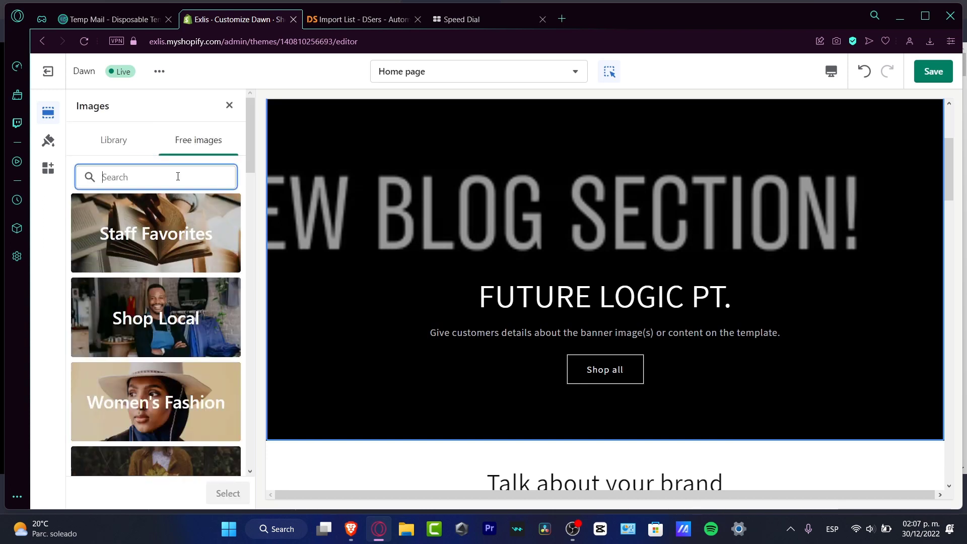
text(FUTU)
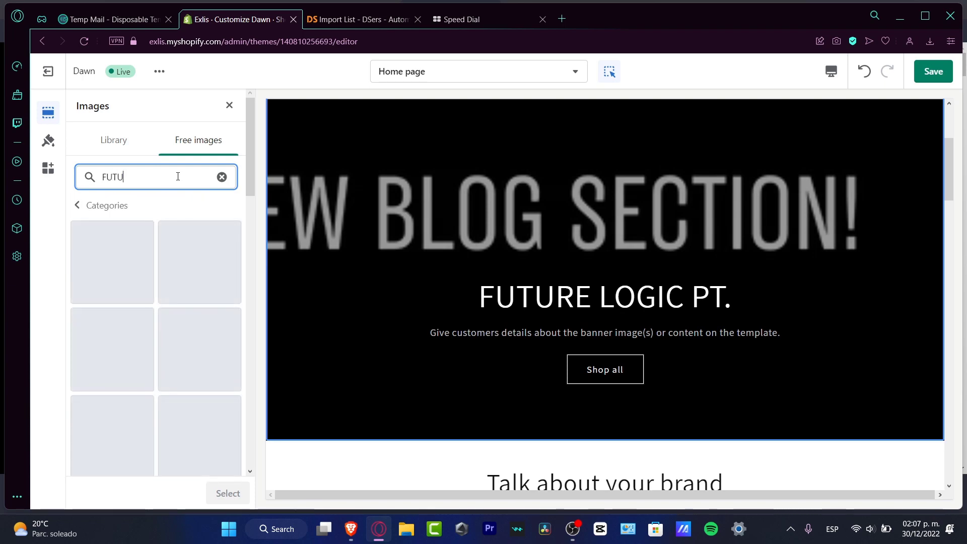
text(RISTIC)
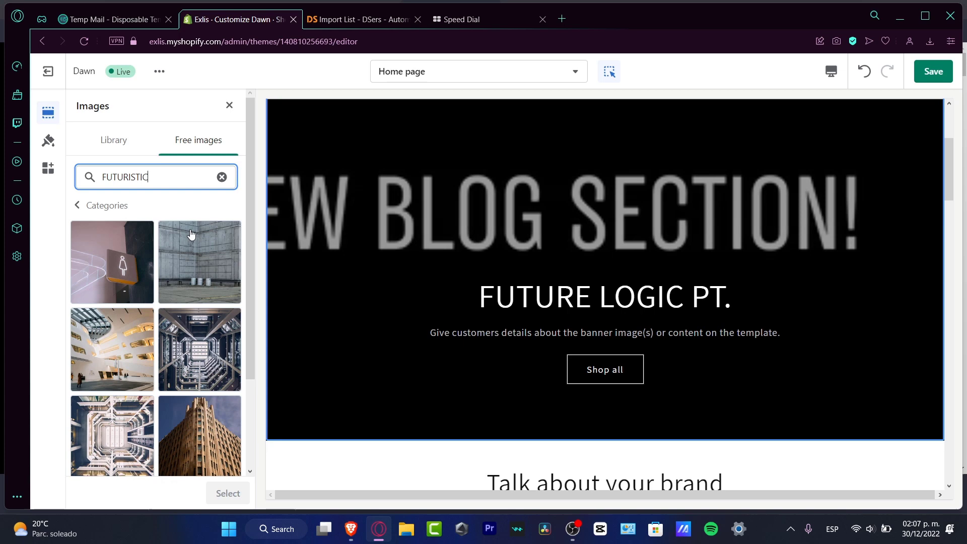
click(199, 349)
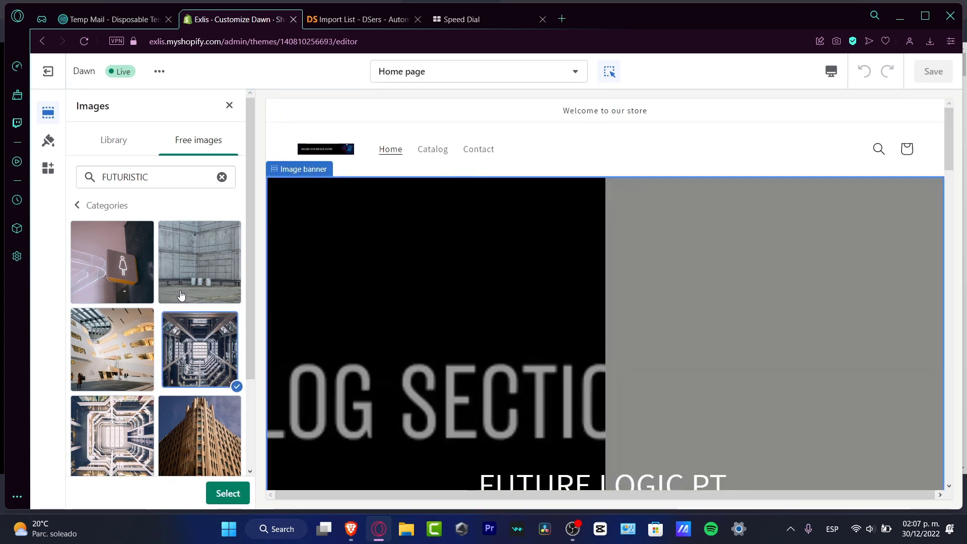
Step: Go back to the uploaded image library and open a new tab for Fiverr
scroll(186, 298, down, 3)
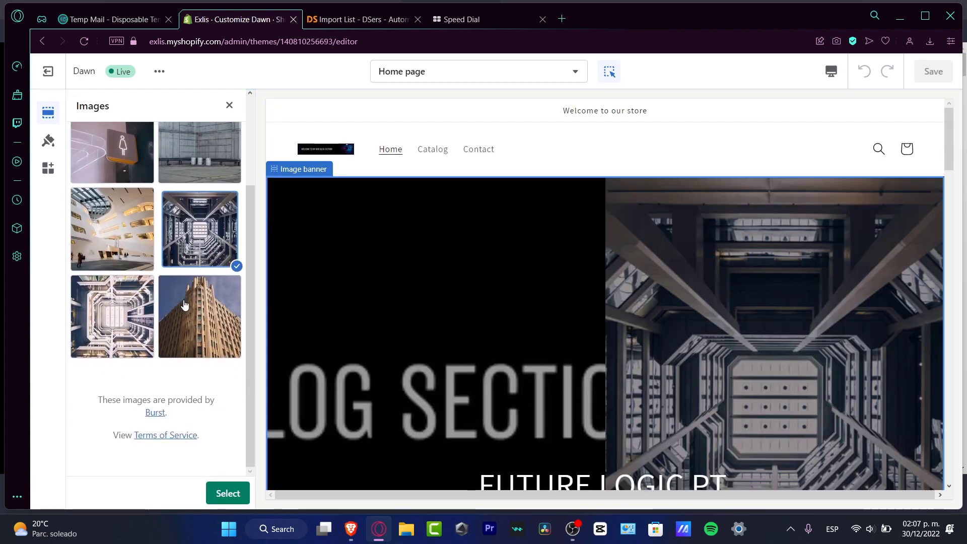
scroll(585, 343, down, 4)
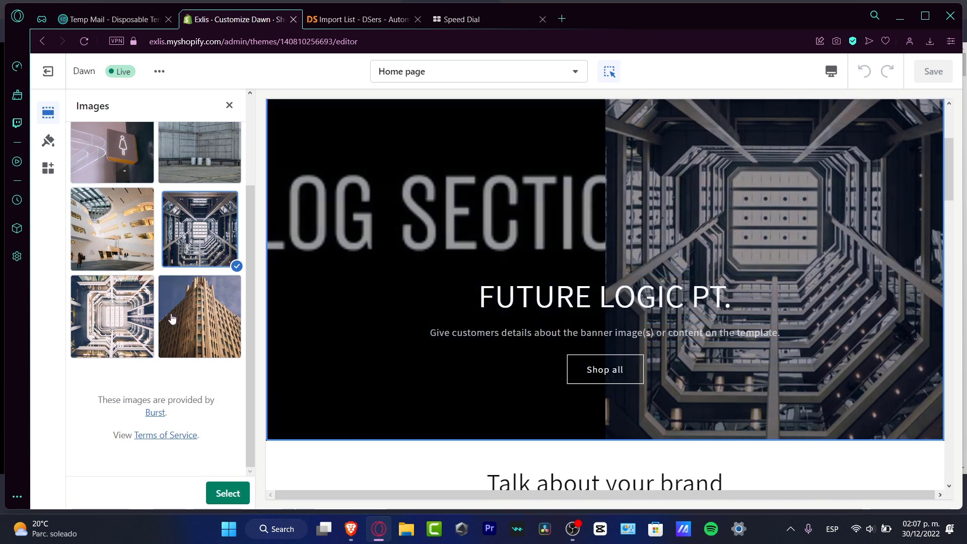
scroll(192, 348, up, 3)
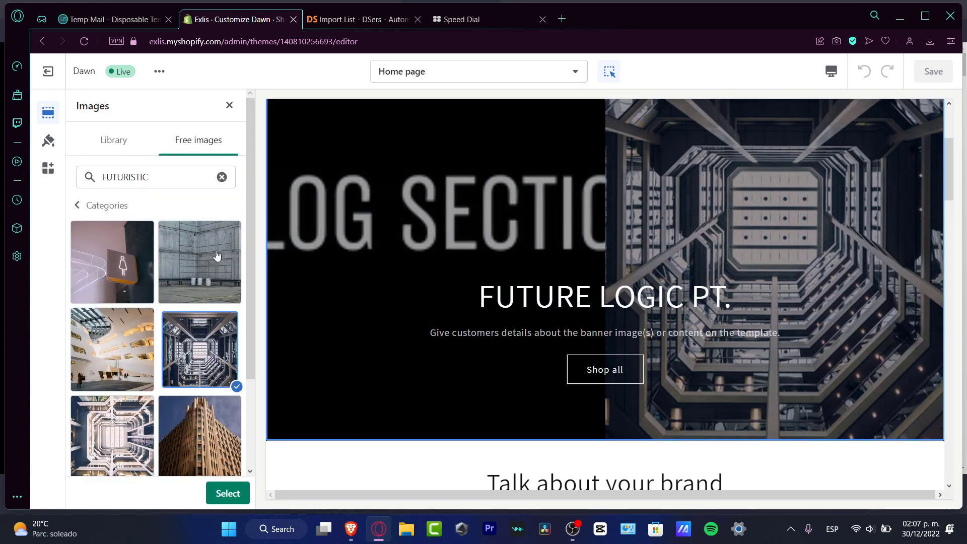
click(129, 146)
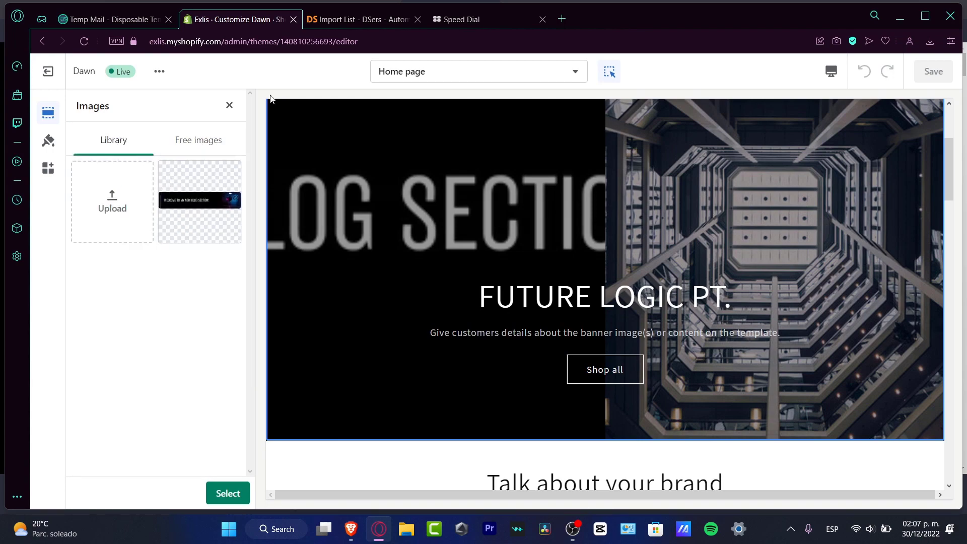
key(ctrl+t)
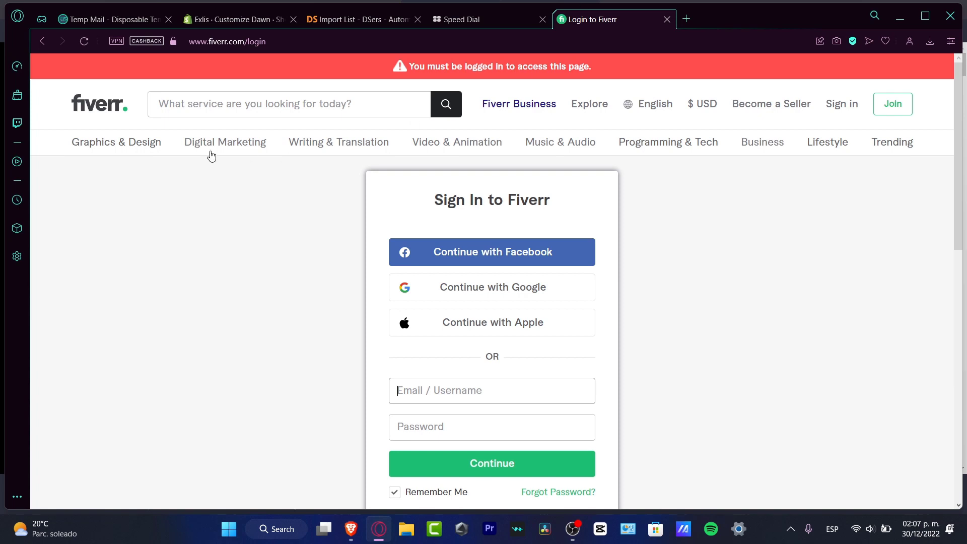
Step: Visit Fiverr's home page, dismiss its sign-up prompt, and return to the Shopify editor tab
click(106, 104)
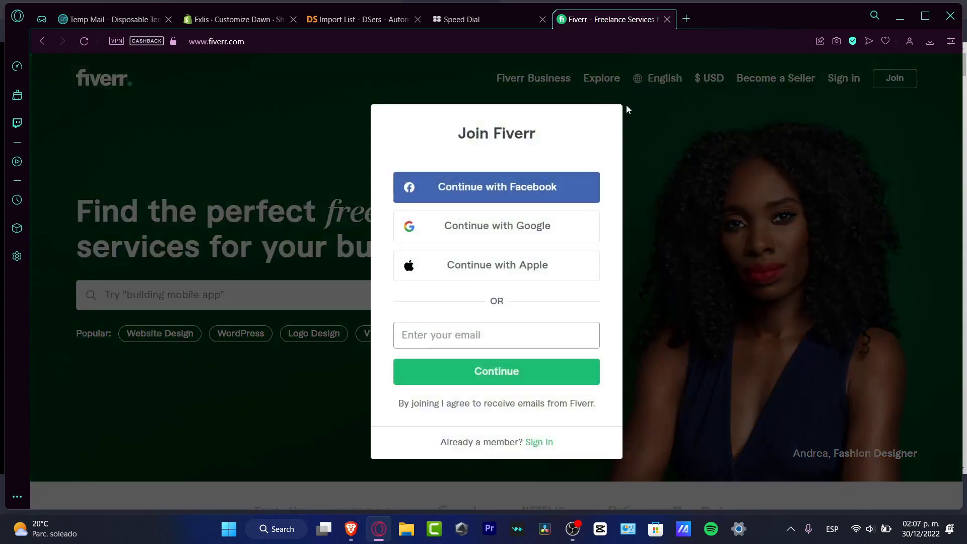
click(627, 104)
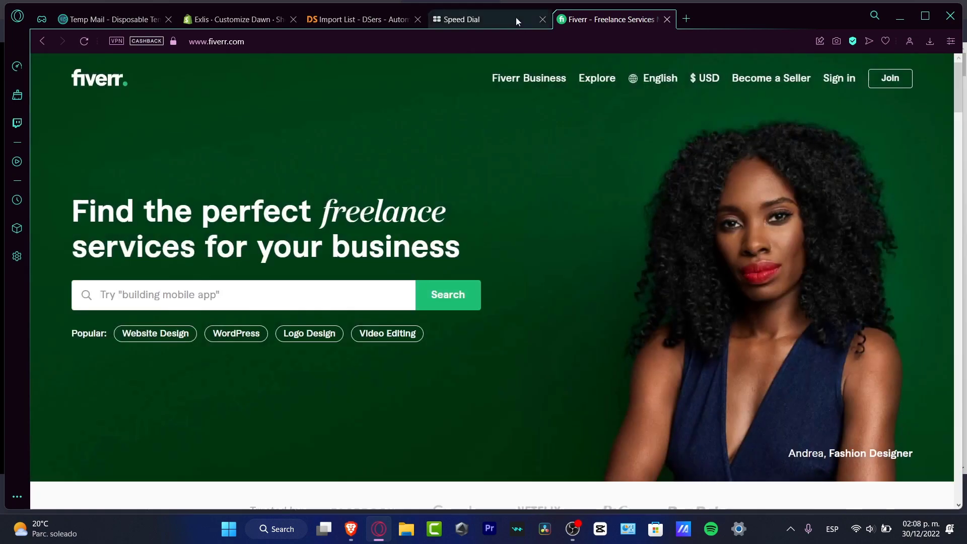
click(369, 26)
click(444, 23)
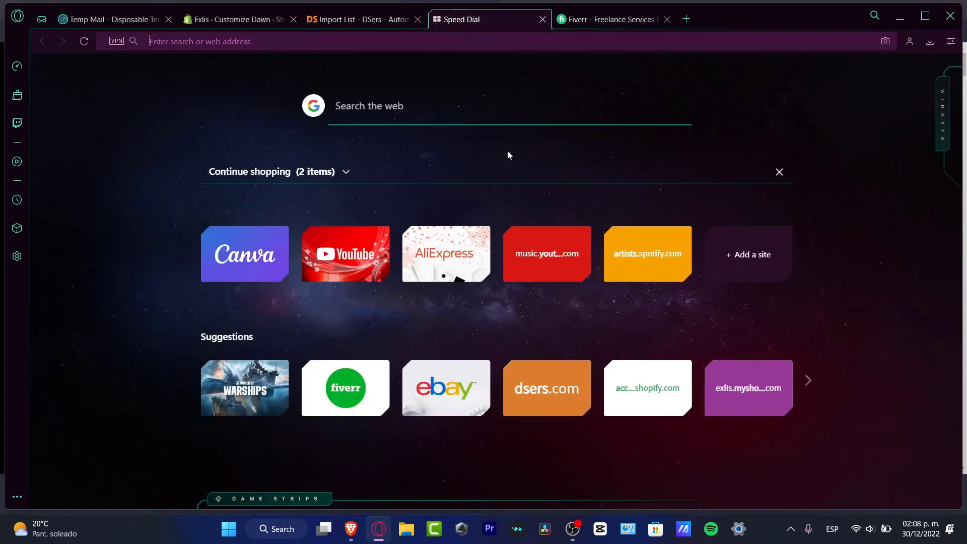
click(236, 19)
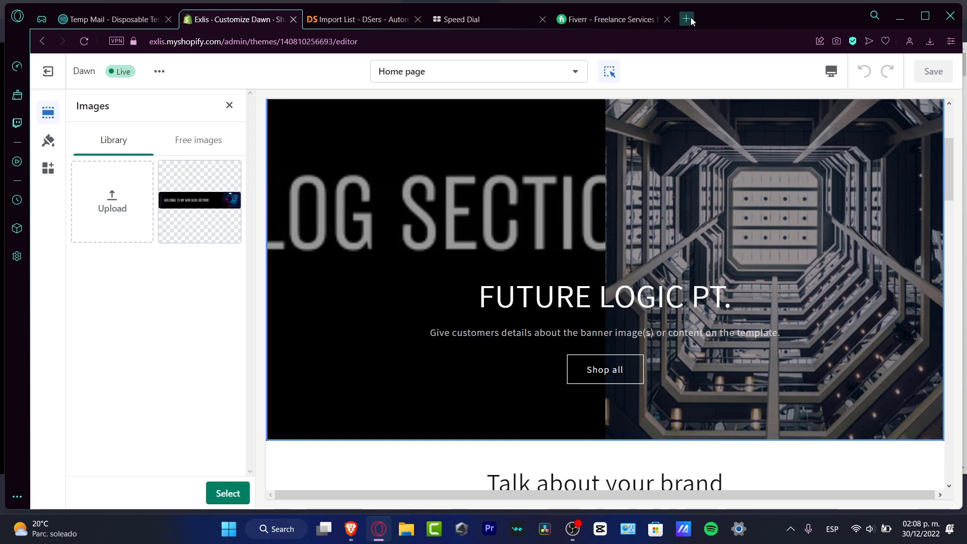
Step: Switch to Brave, look over the DALL·E 2 overview page, and go to the labs creation tab
click(351, 528)
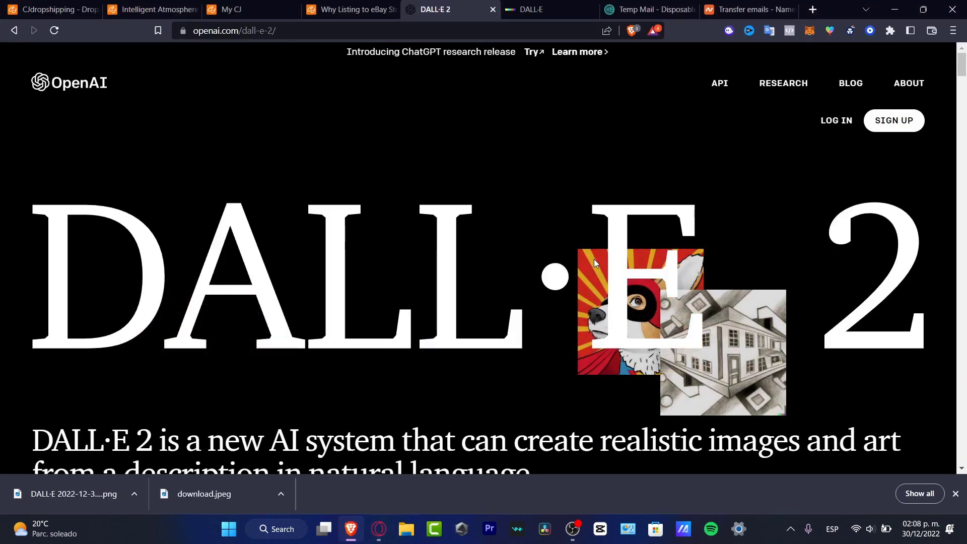
scroll(594, 259, down, 3)
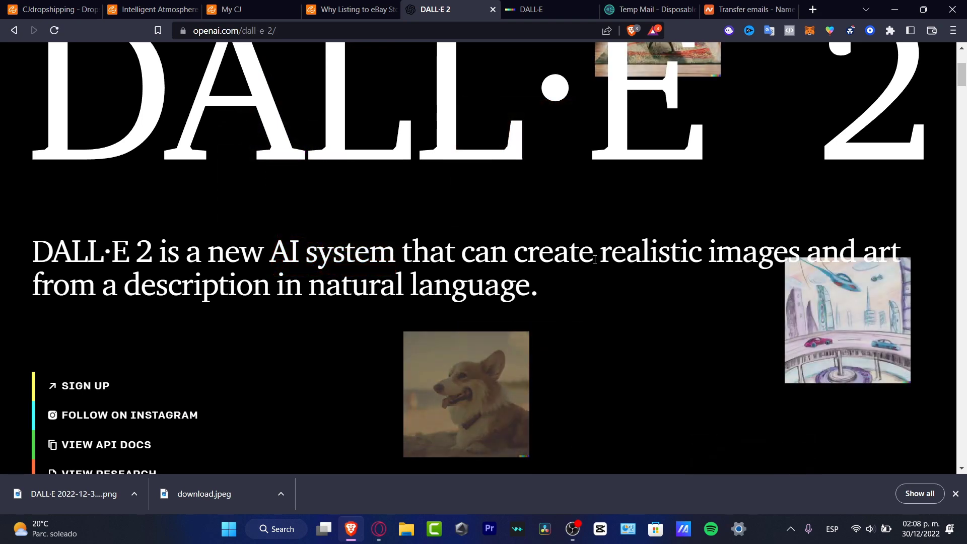
scroll(624, 349, up, 1)
scroll(624, 350, up, 3)
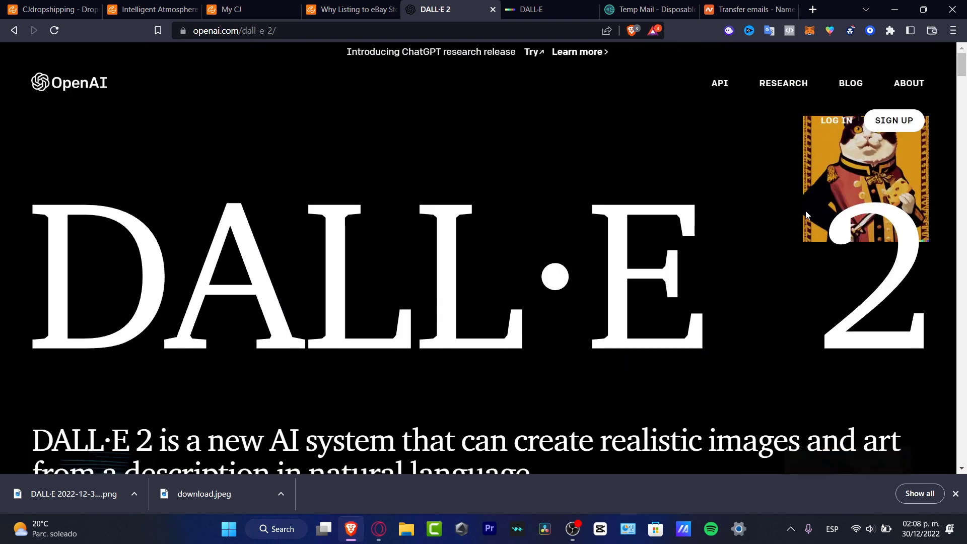
click(556, 6)
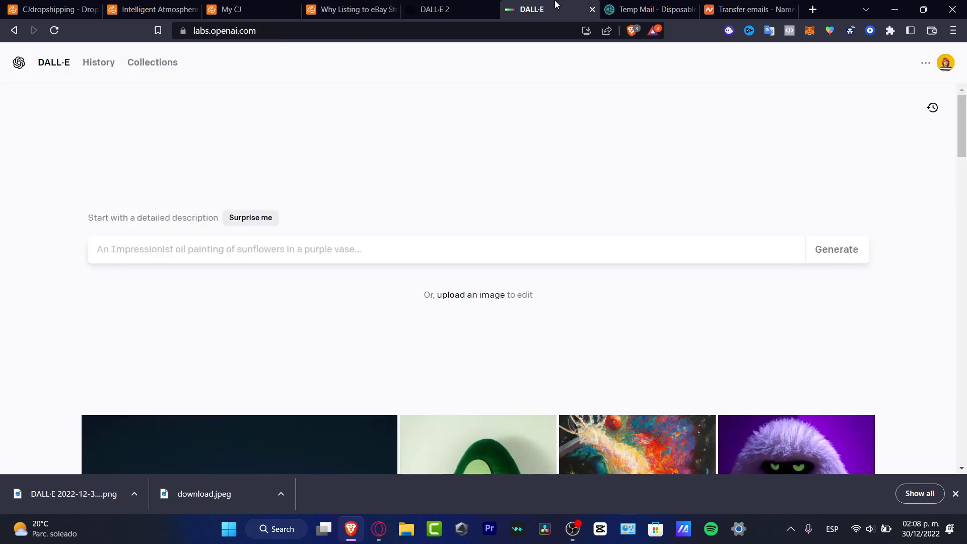
Step: In a new Brave tab, run a Google search for 'neon girl in cyberpunk style 4k hq'
click(813, 9)
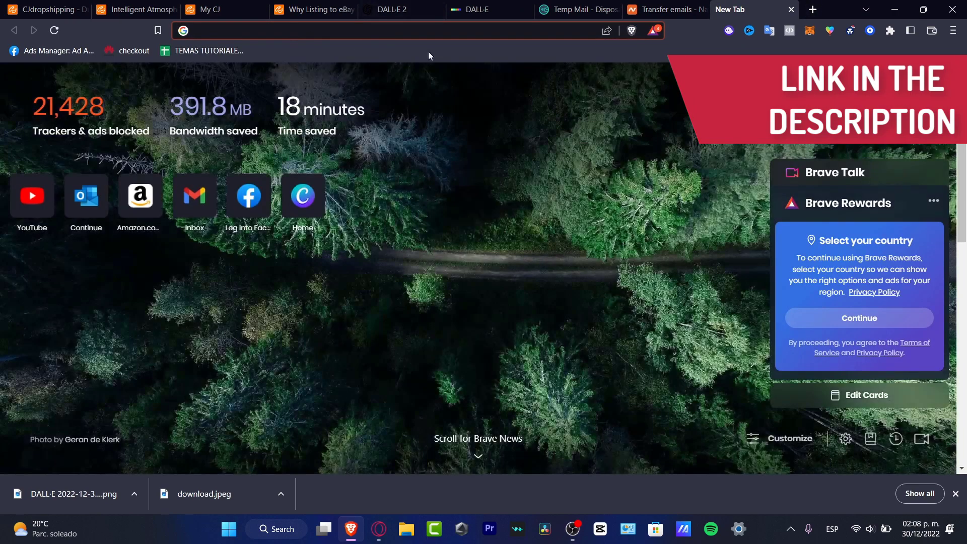
click(454, 36)
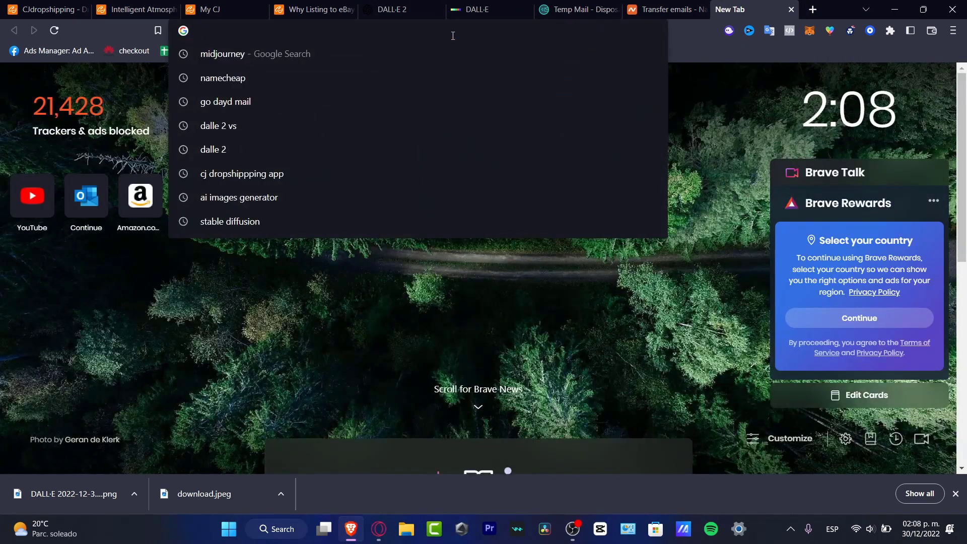
text(neon )
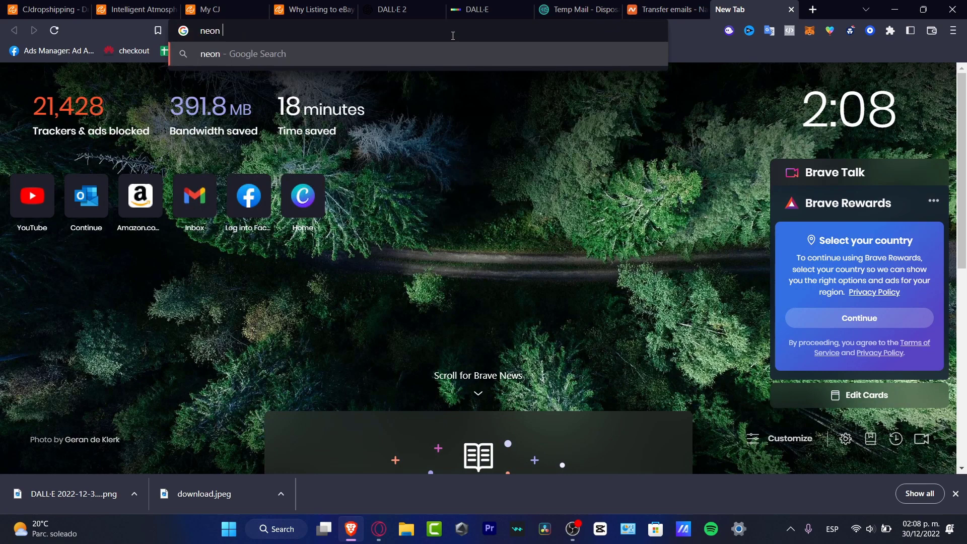
text(girl in syn)
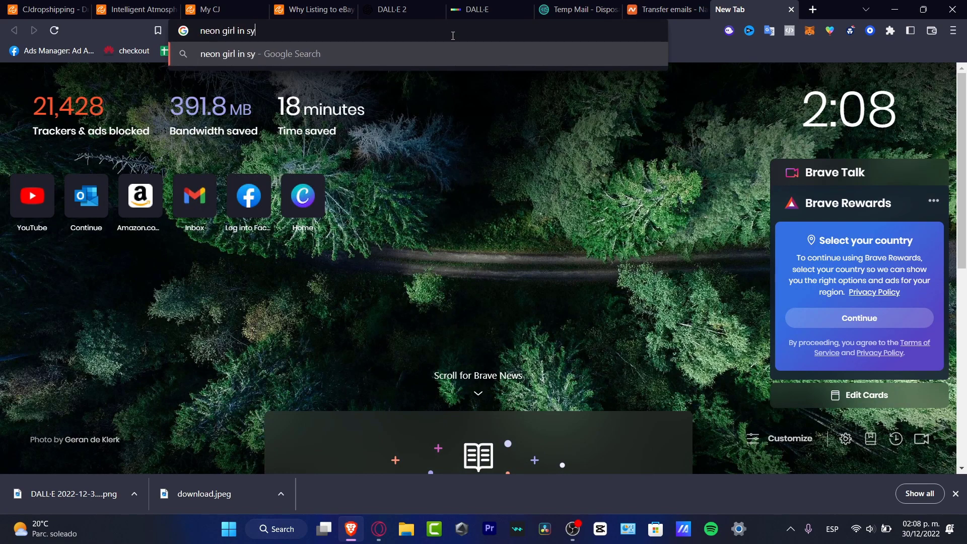
key(BackSpace)
key(BackSpace)
key(BackSpace)
text(cyberpunk style 4)
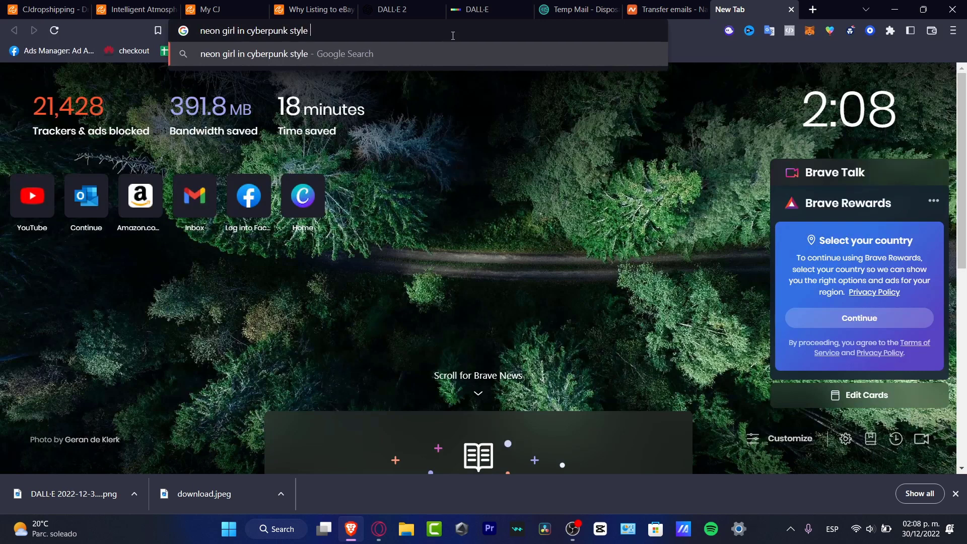
text(k hq)
key(Return)
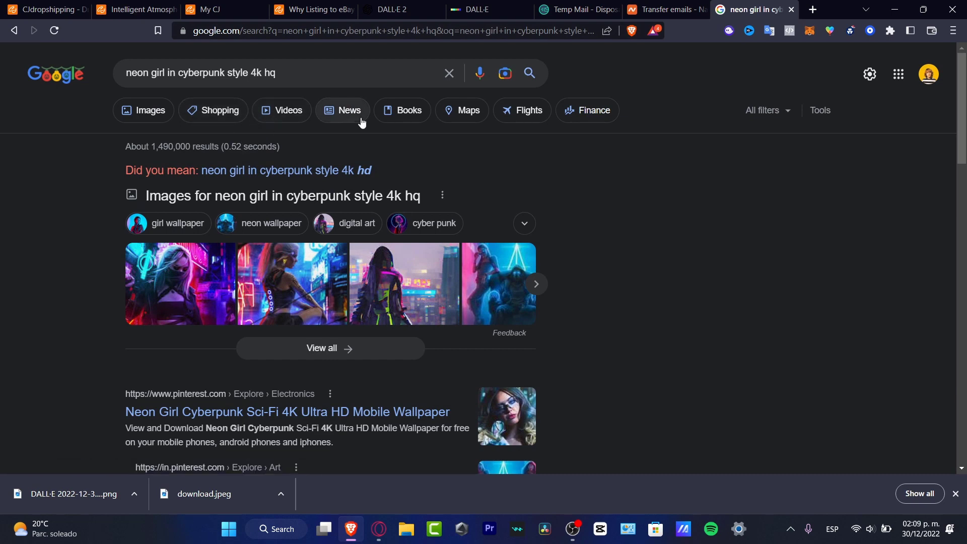
Step: Switch to Google Images results and scroll through the neon cyberpunk girl pictures
click(159, 110)
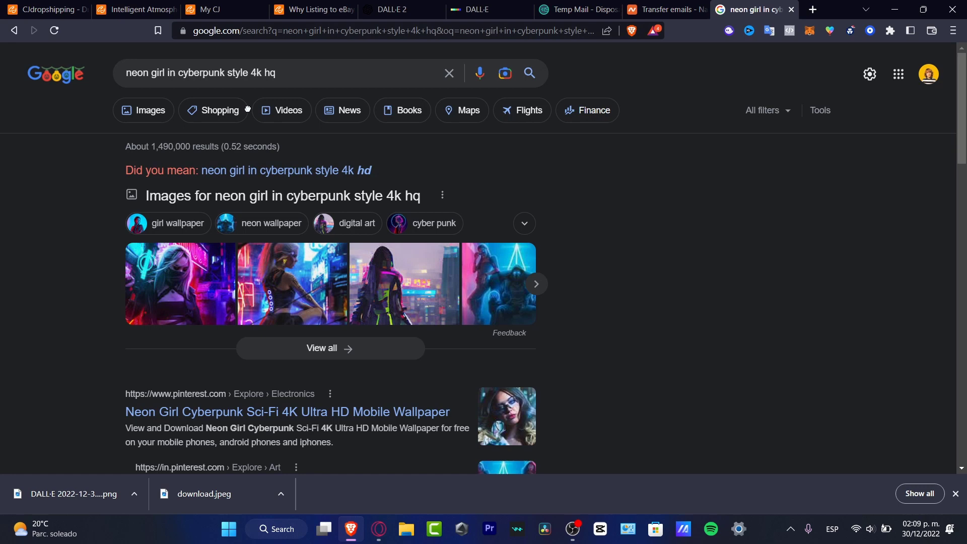
click(156, 115)
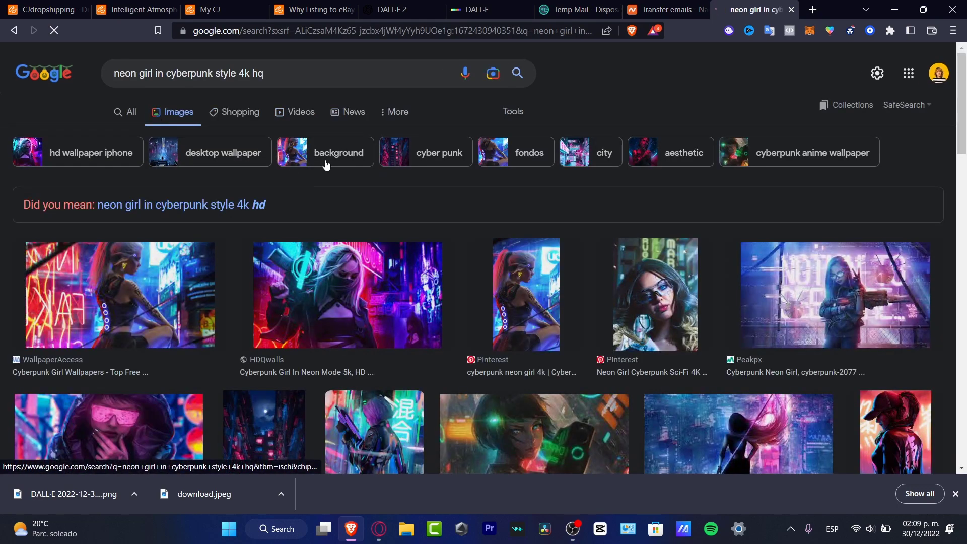
scroll(673, 159, down, 3)
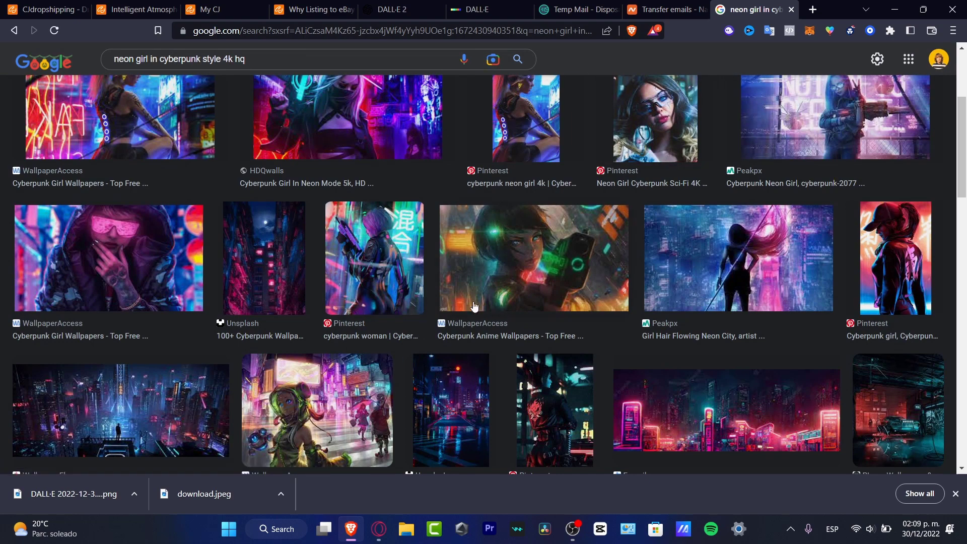
scroll(647, 304, down, 4)
scroll(645, 300, down, 3)
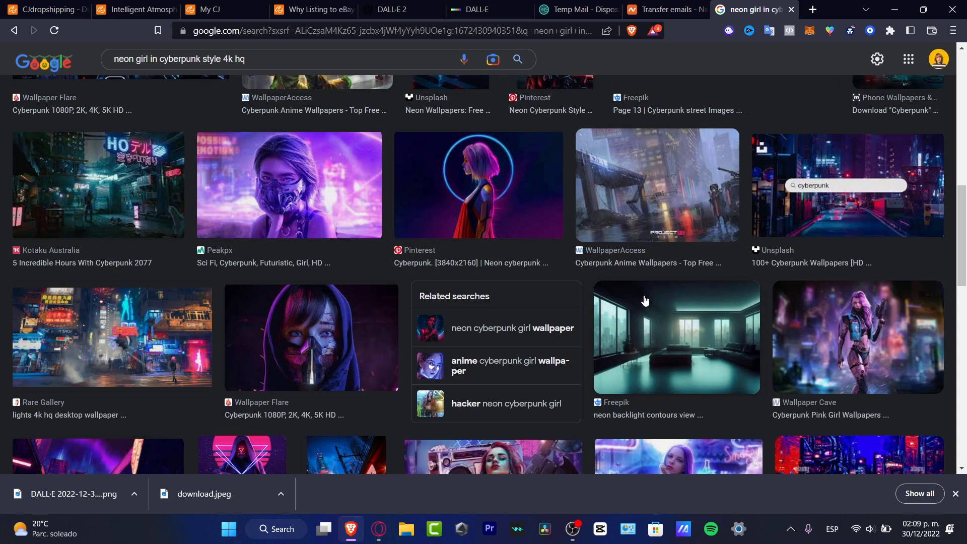
scroll(646, 301, down, 3)
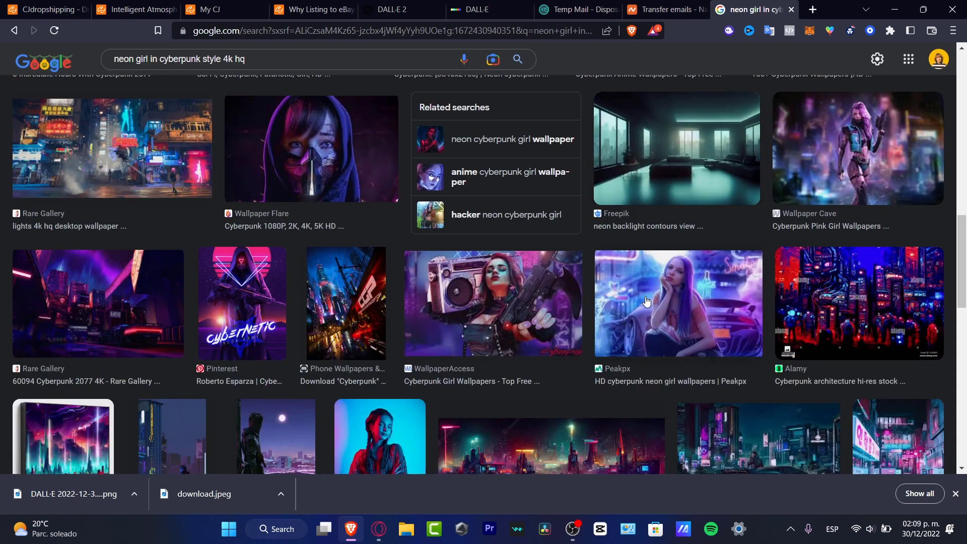
Step: Preview and copy the Peakpx purple-haired girl image, briefly trying DALL·E's upload before returning
click(694, 288)
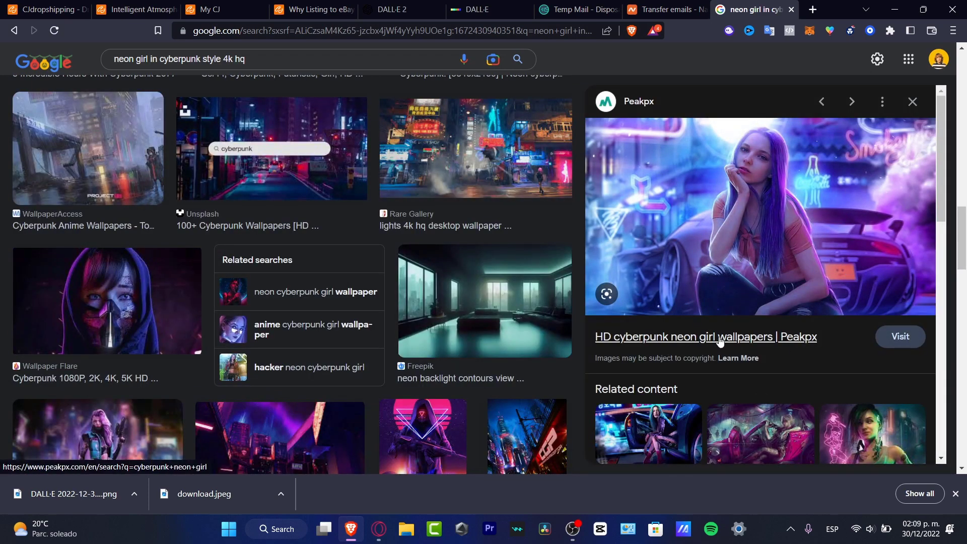
right_click(765, 242)
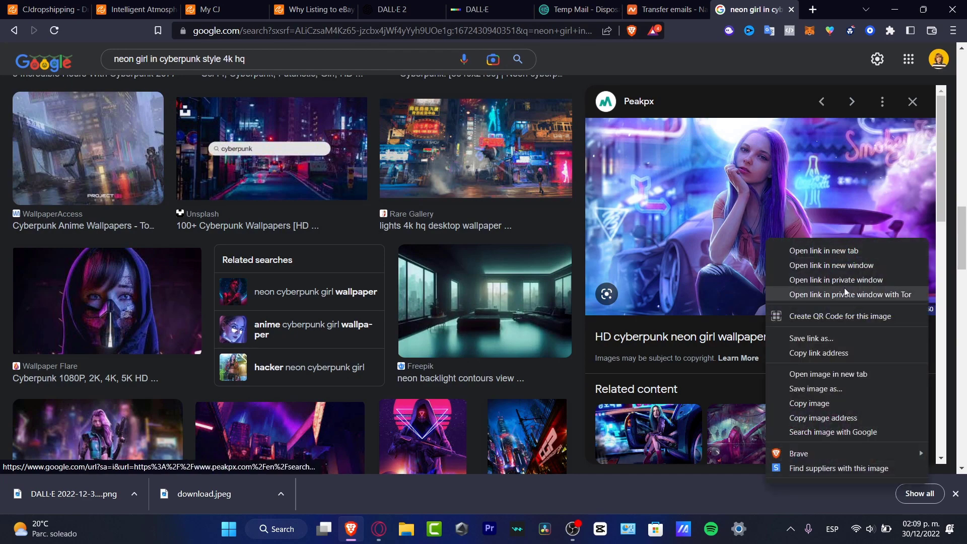
click(843, 404)
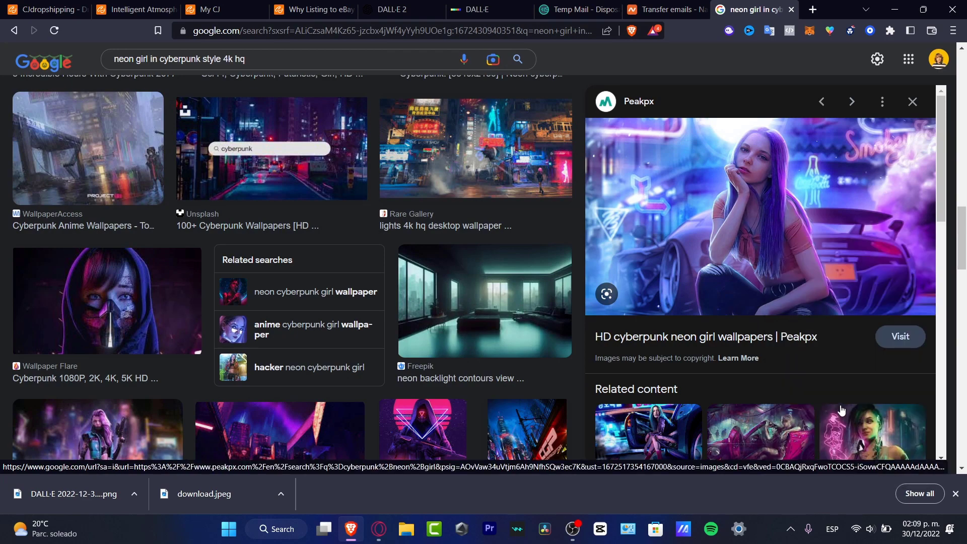
click(476, 9)
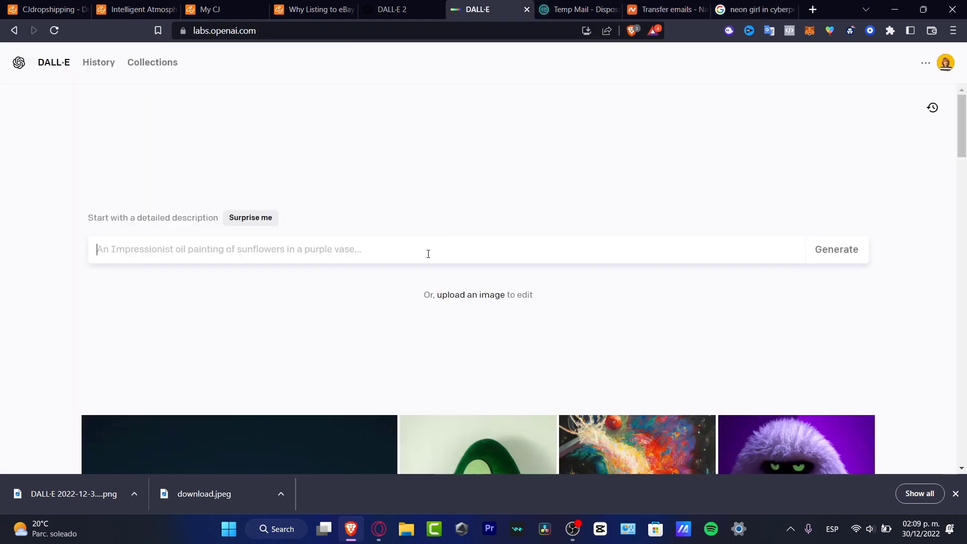
click(476, 296)
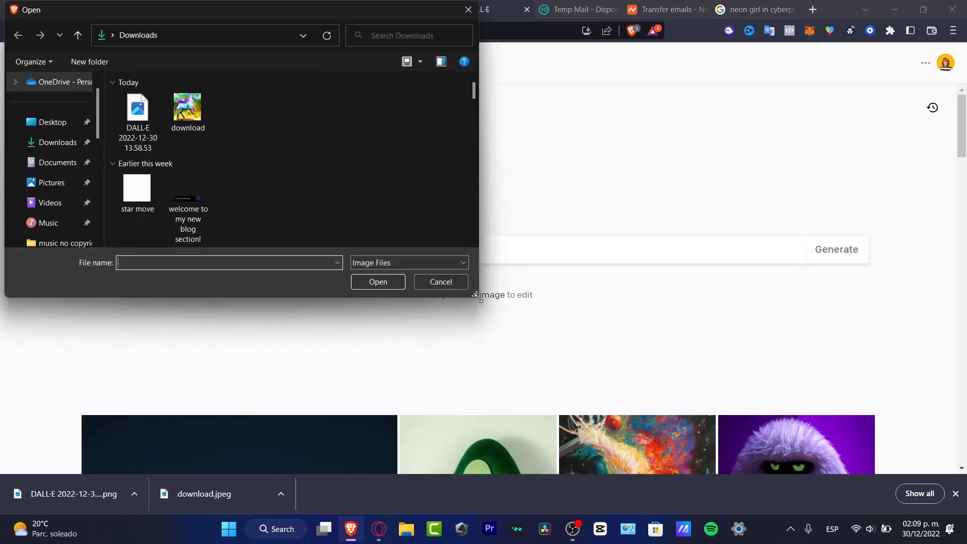
click(428, 283)
click(748, 9)
Step: Save the Peakpx preview image to Downloads and go back to DALL·E
right_click(708, 252)
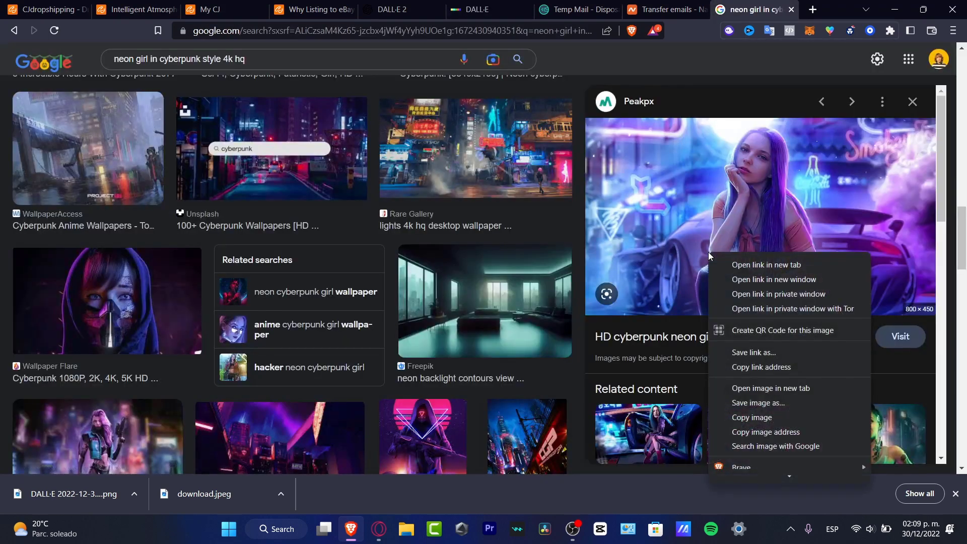
click(784, 402)
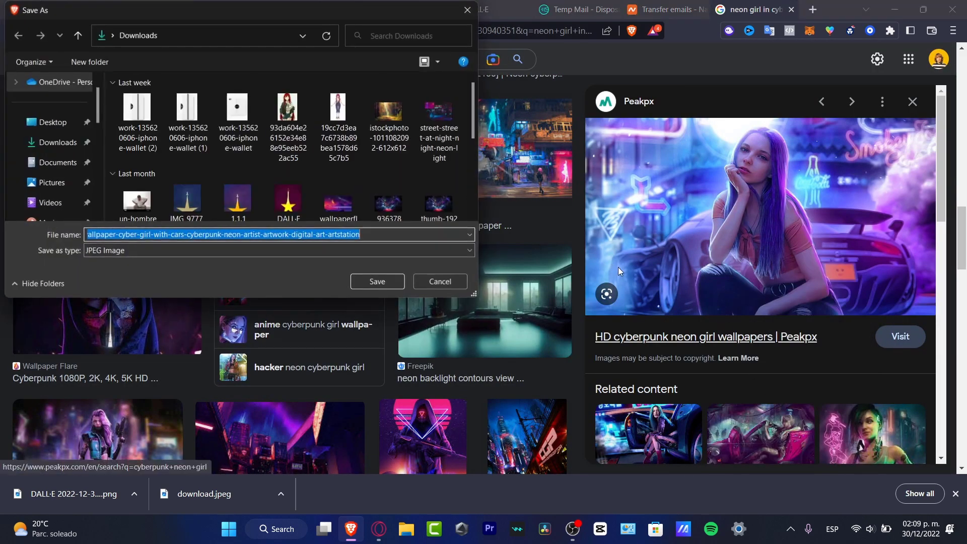
click(381, 282)
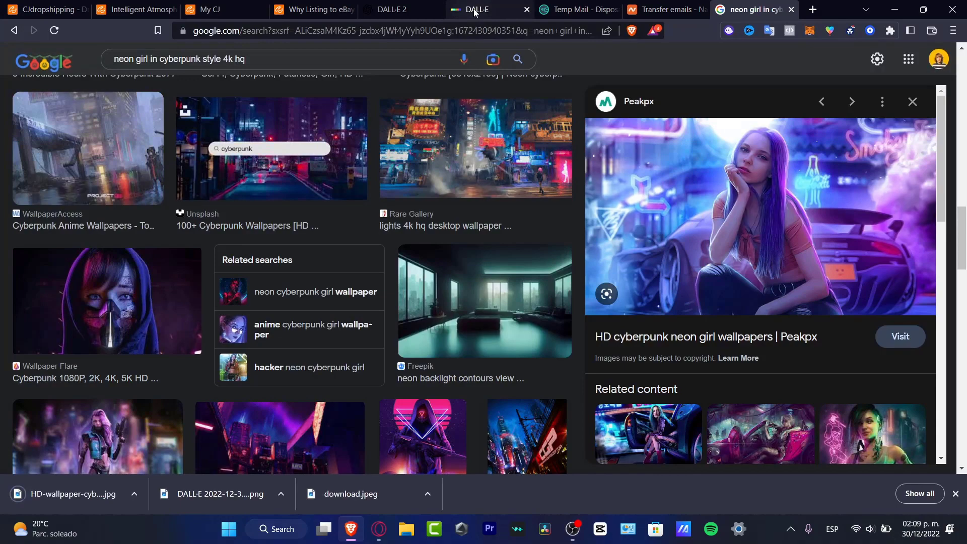
click(474, 11)
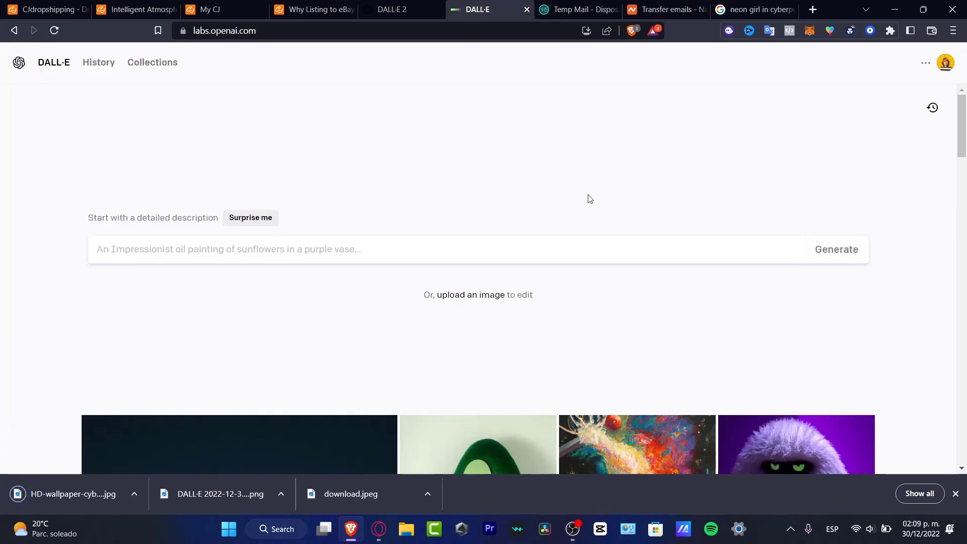
click(496, 297)
click(137, 119)
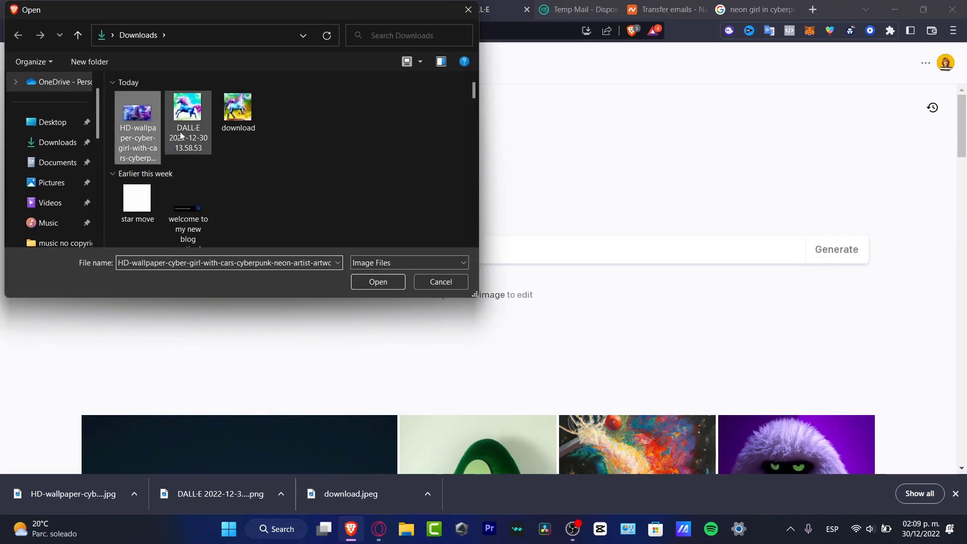
click(375, 283)
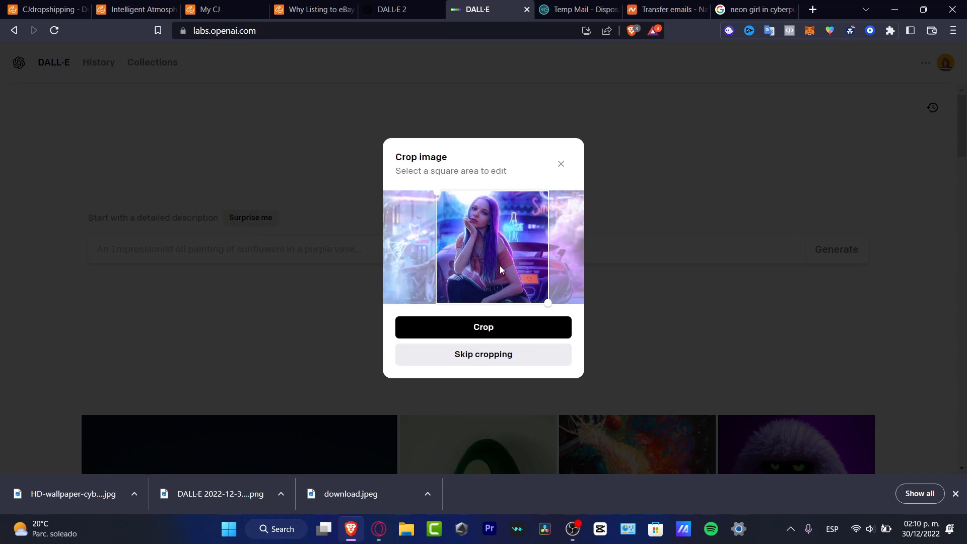
drag(500, 267, 494, 271)
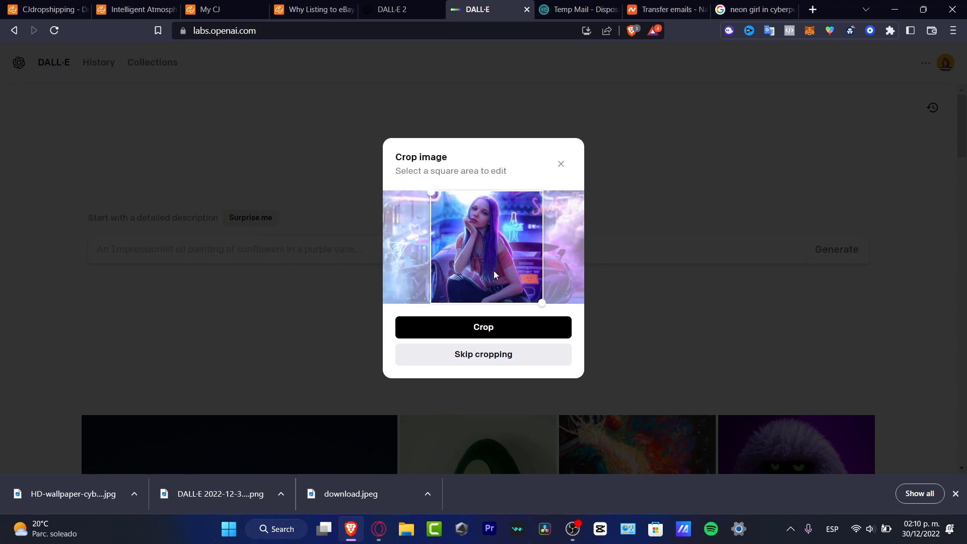
click(520, 355)
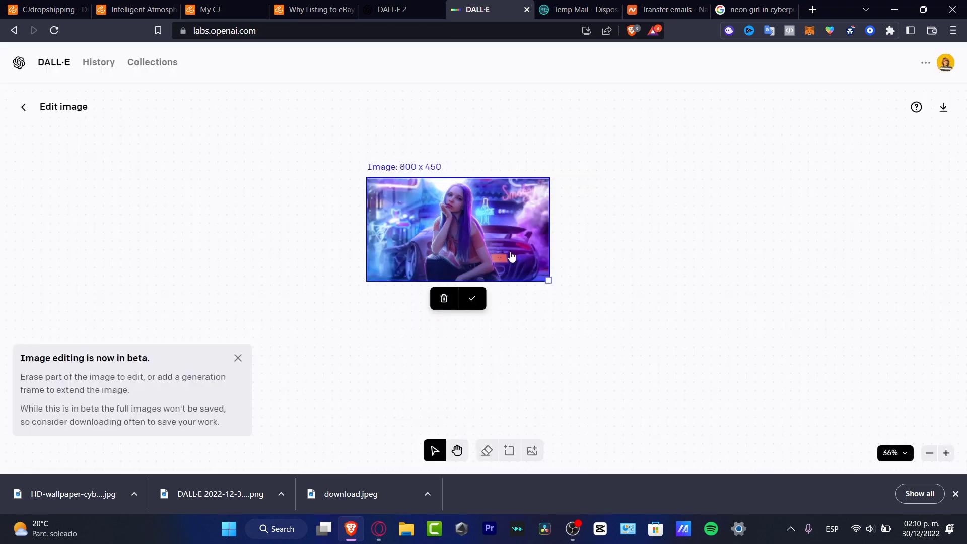
drag(549, 280, 840, 421)
drag(745, 356, 592, 317)
click(499, 417)
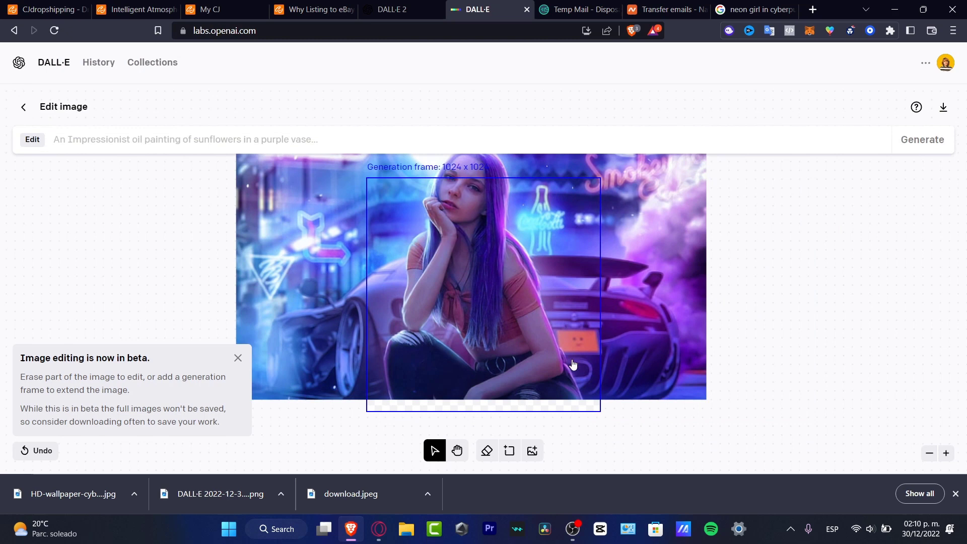
drag(541, 298, 534, 261)
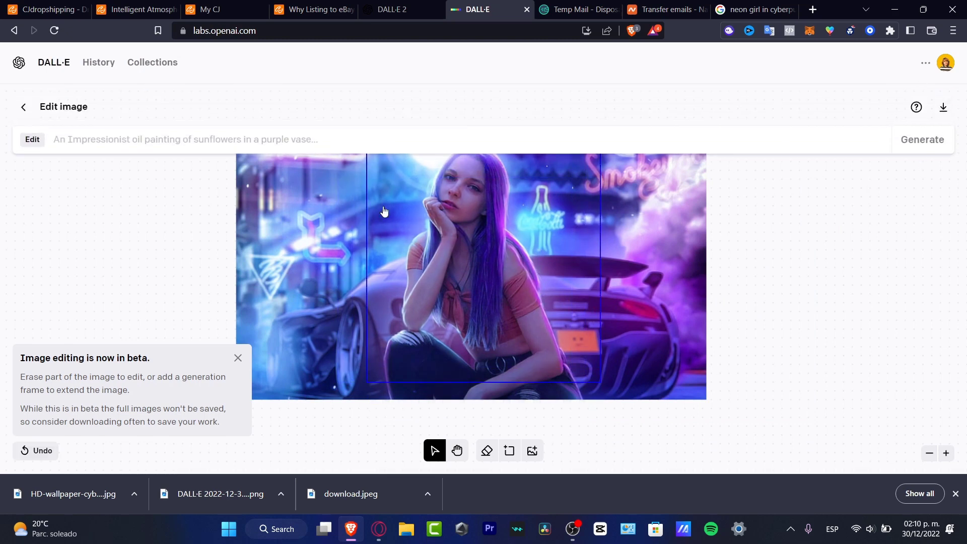
drag(547, 233, 544, 251)
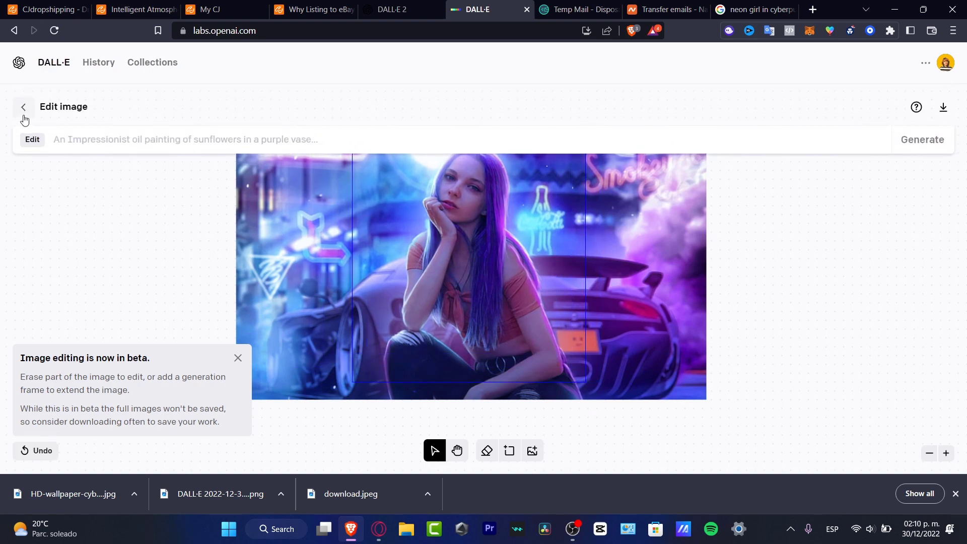
click(23, 116)
Step: Leave the editor, upload the HD cyber girl wallpaper, crop it square, and generate variations
click(533, 114)
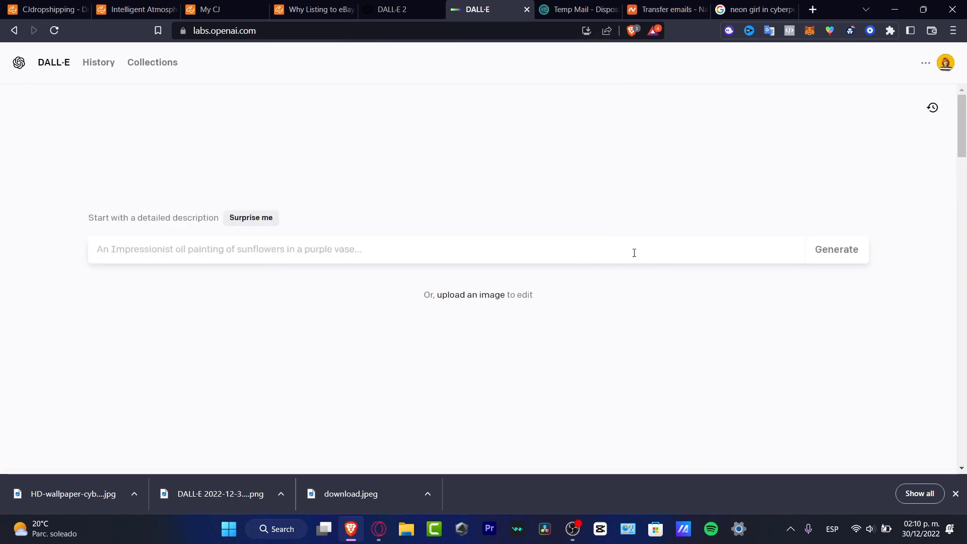
click(481, 296)
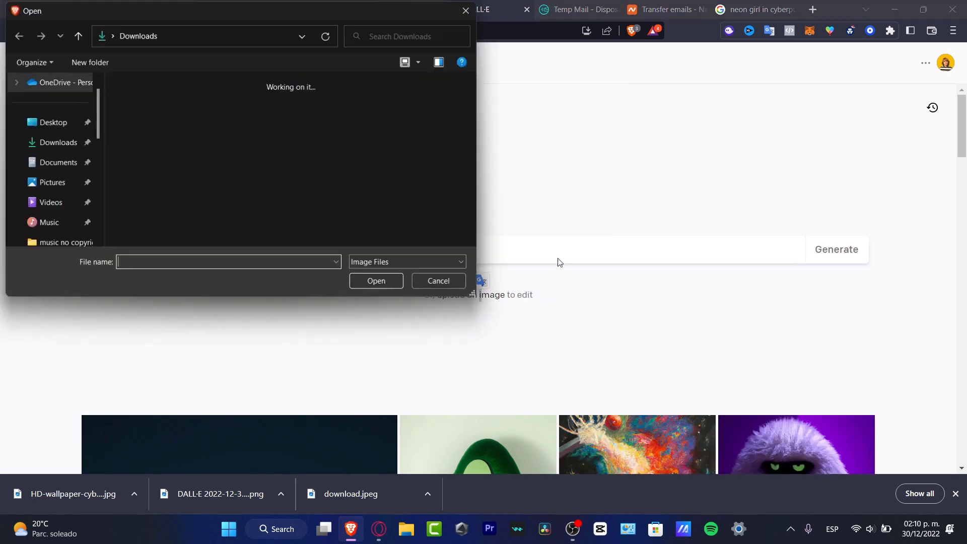
click(139, 117)
click(402, 283)
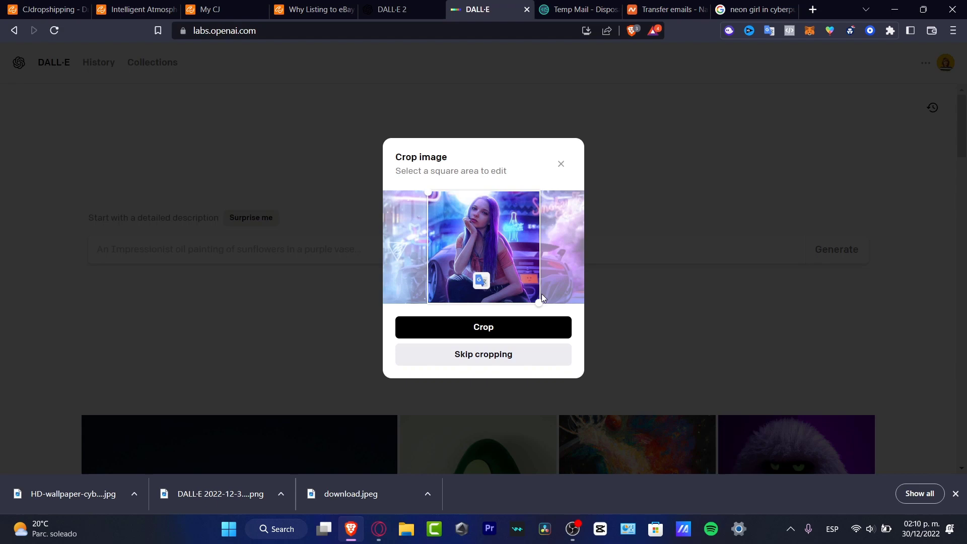
click(505, 334)
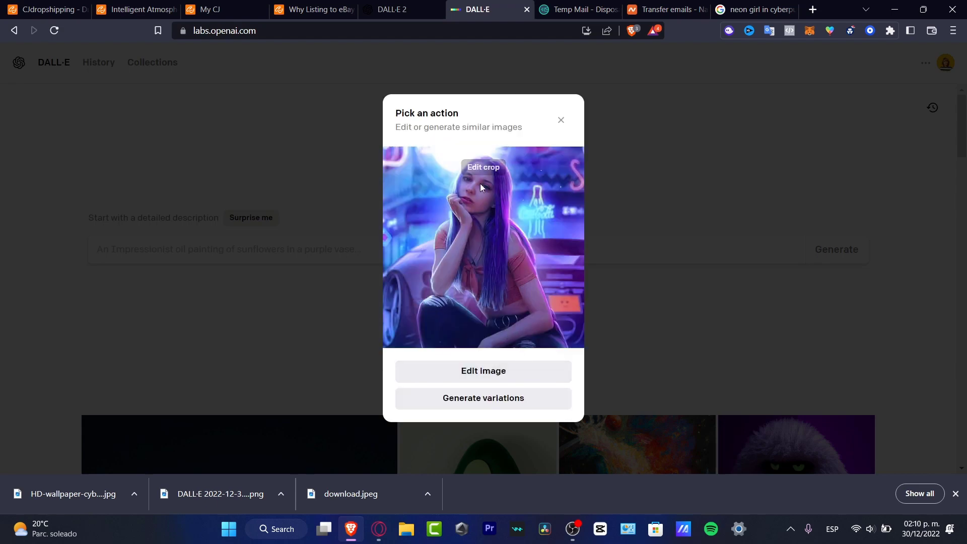
click(506, 403)
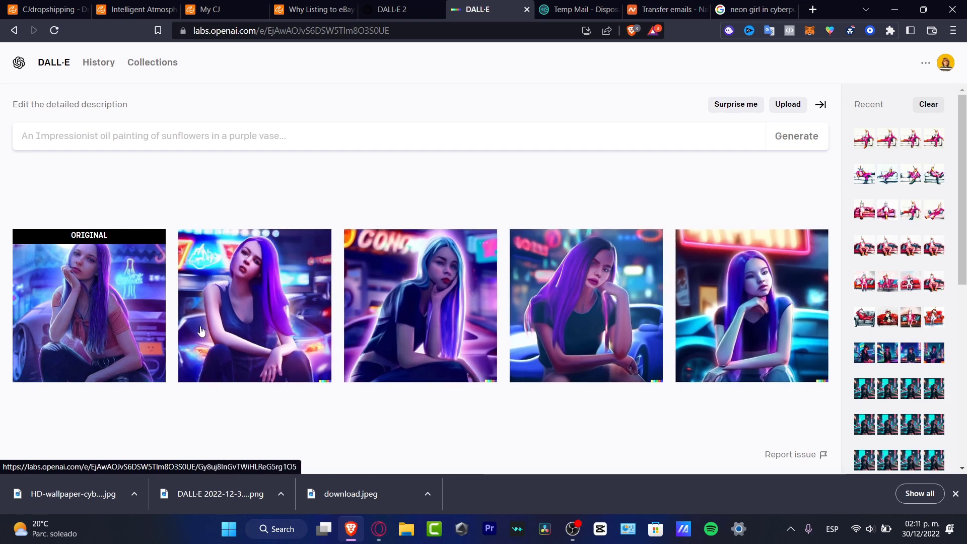
Step: Page through the neon girl variations at full size, then return to the grid
click(263, 330)
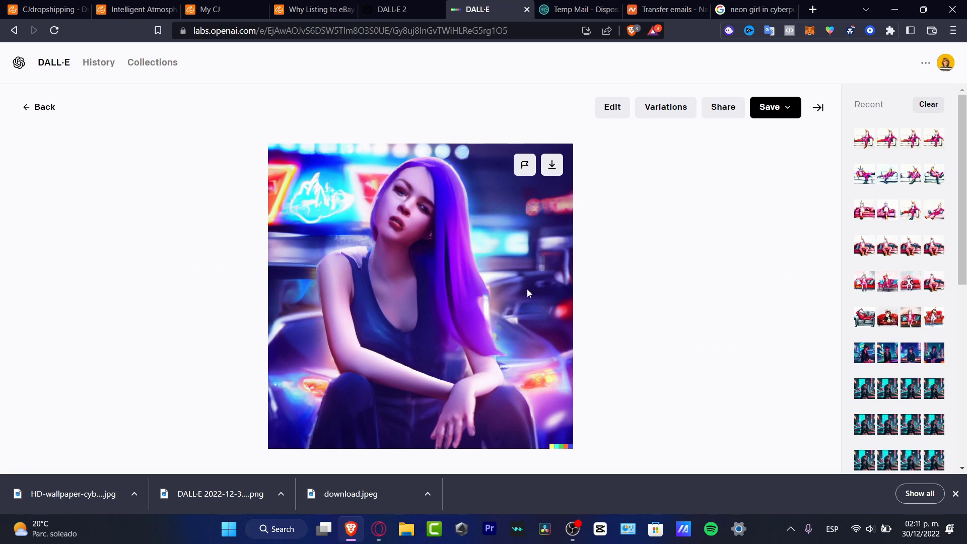
click(813, 298)
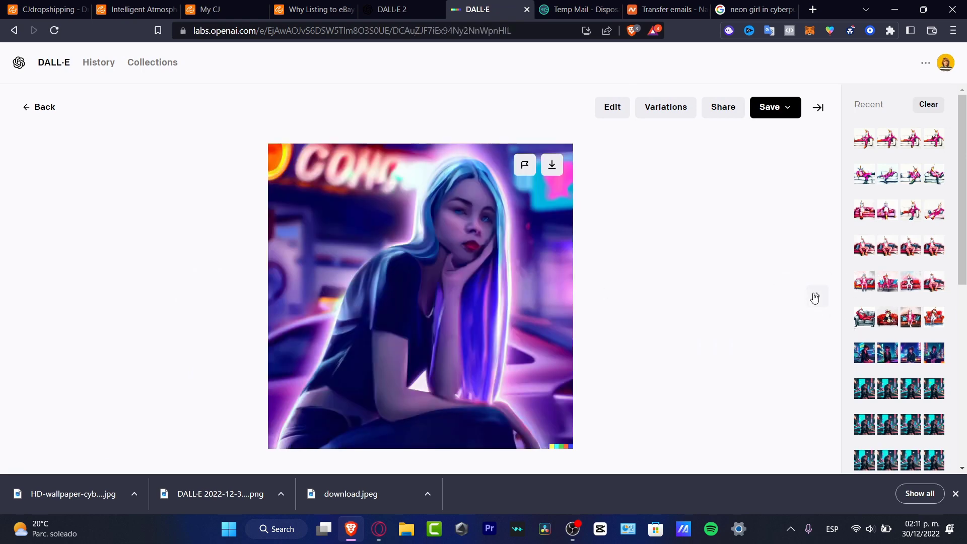
click(815, 299)
click(815, 299)
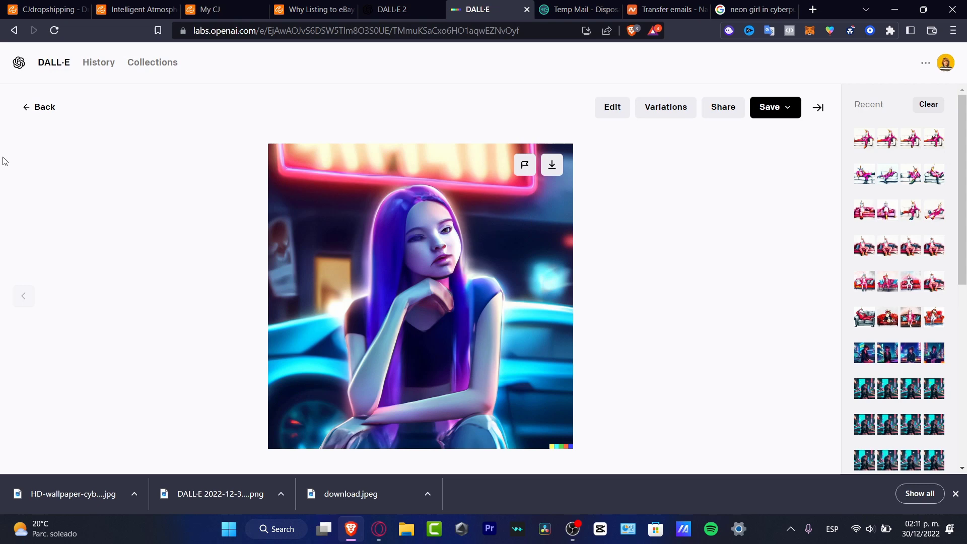
click(25, 109)
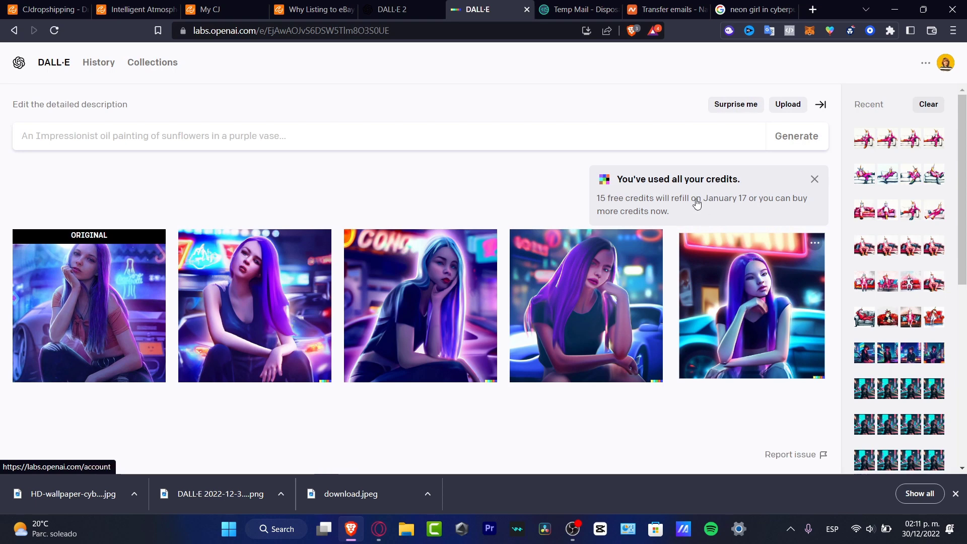
Step: Open the anime-style neon girl set and step back from the fifth image to its original
click(946, 62)
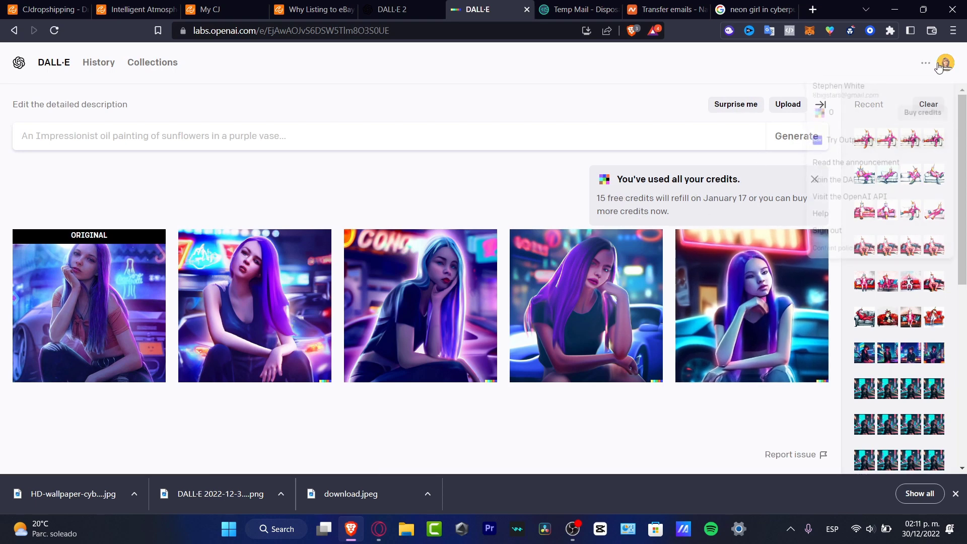
click(772, 383)
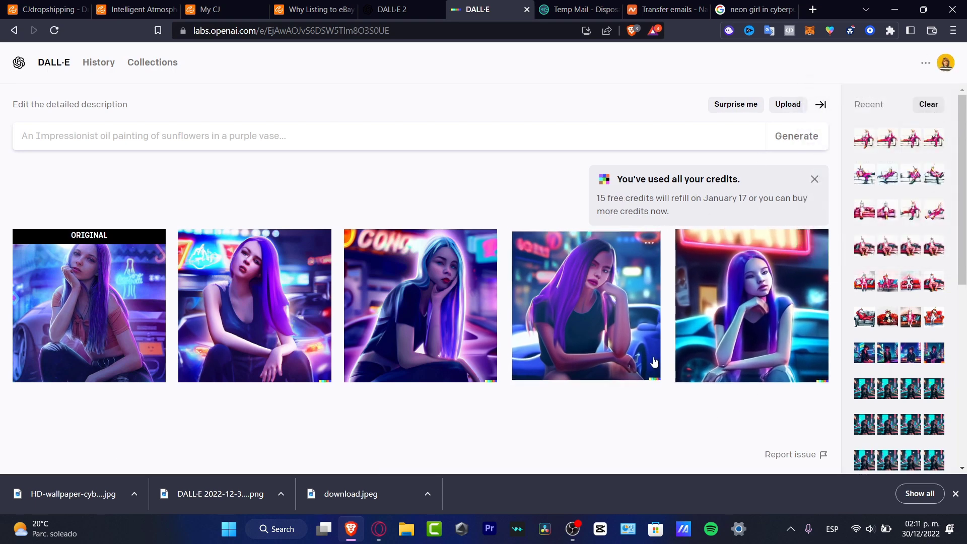
click(881, 362)
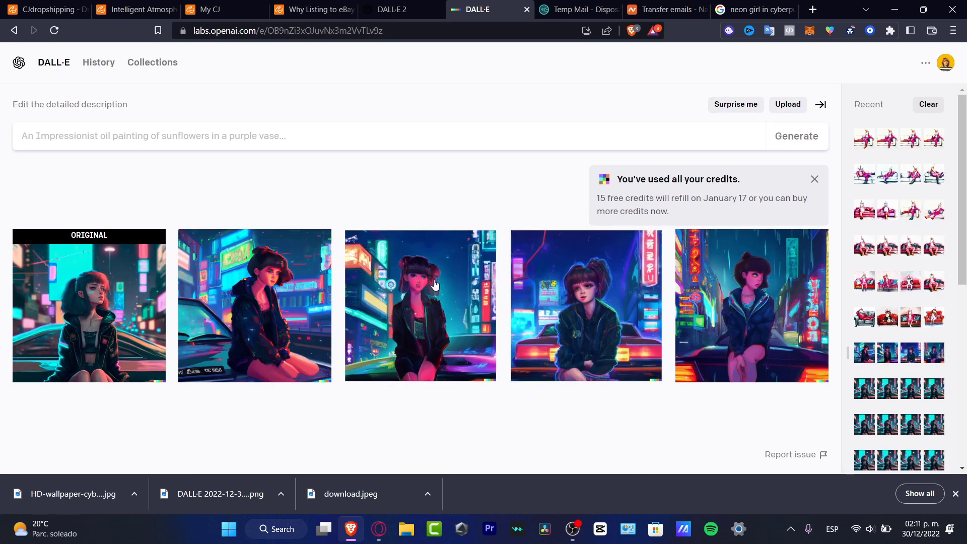
click(728, 323)
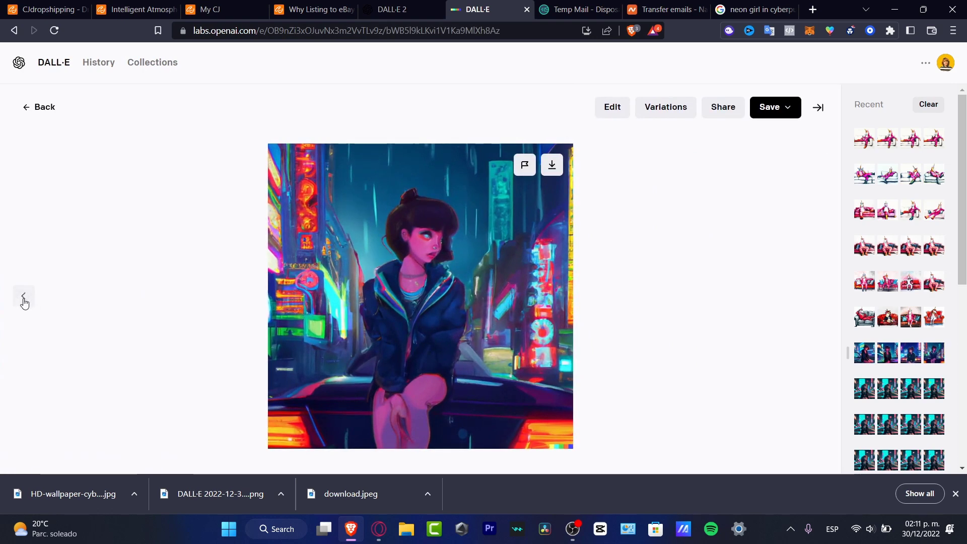
click(23, 297)
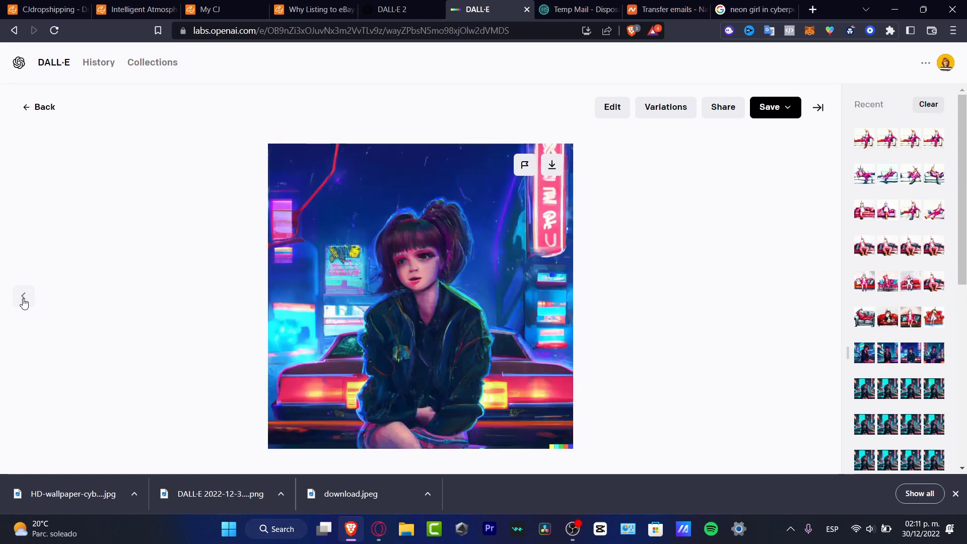
click(23, 297)
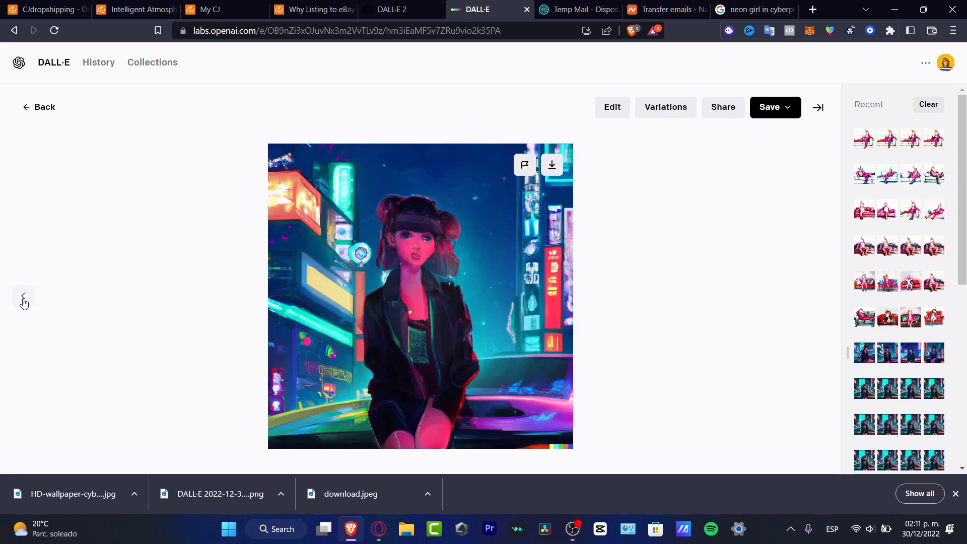
click(23, 297)
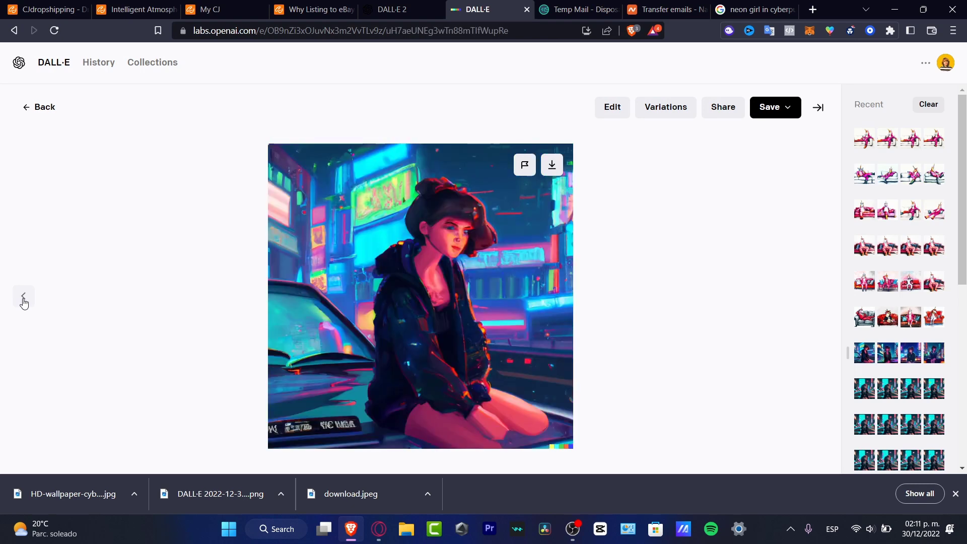
click(23, 297)
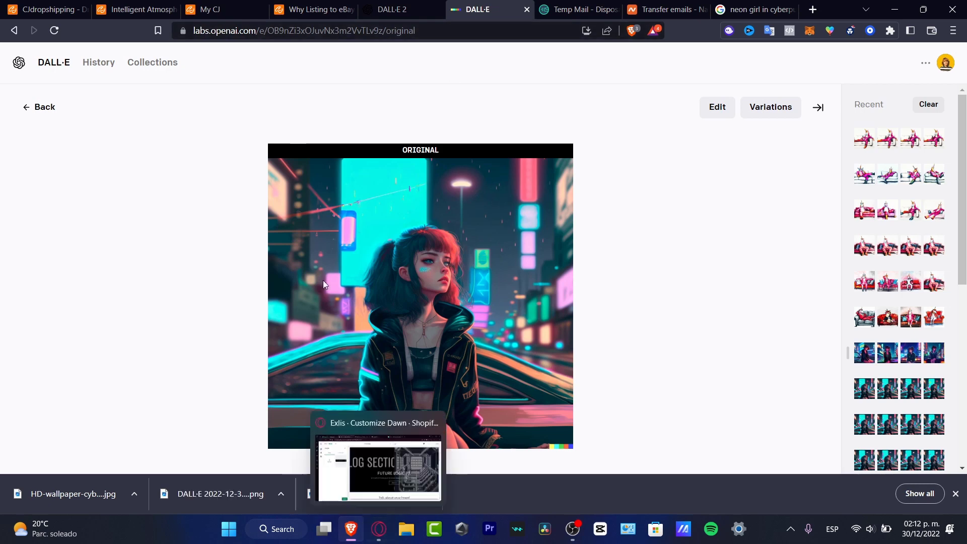
Step: Back in Opera's Shopify editor, upload the clipboard image through the Images panel
click(383, 528)
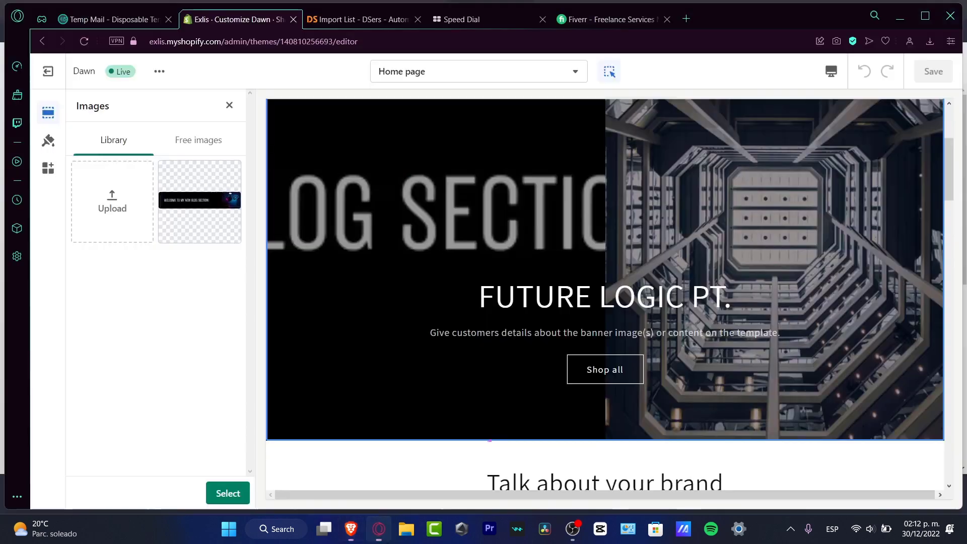
click(113, 205)
click(145, 243)
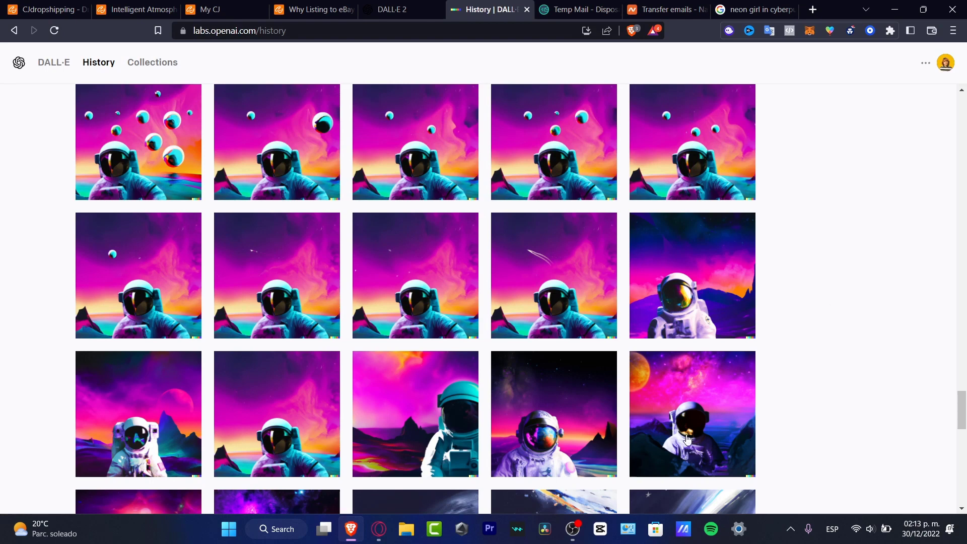
Step: Scroll up through the DALL·E history to review the earlier astronaut generations
scroll(654, 428, down, 4)
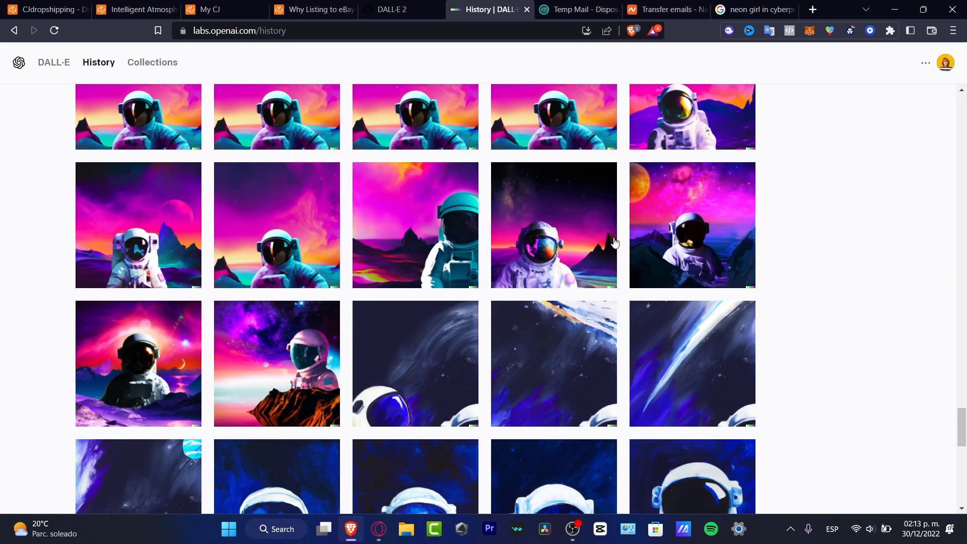
scroll(861, 237, up, 4)
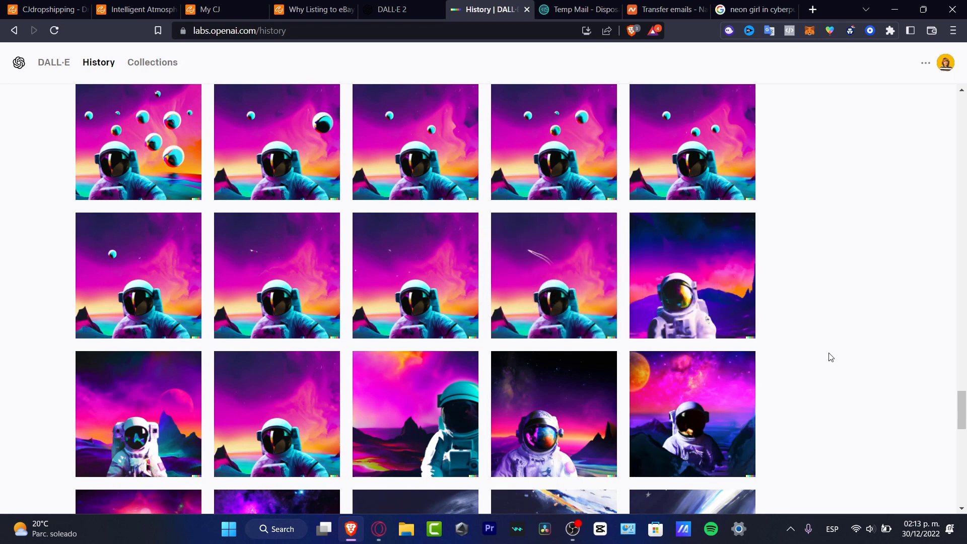
scroll(896, 385, up, 4)
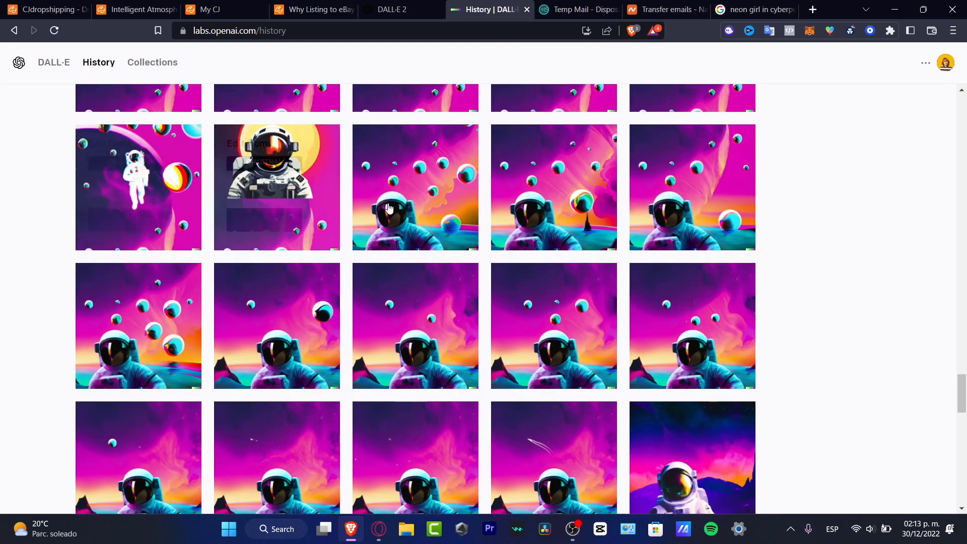
scroll(551, 244, up, 4)
scroll(917, 274, up, 4)
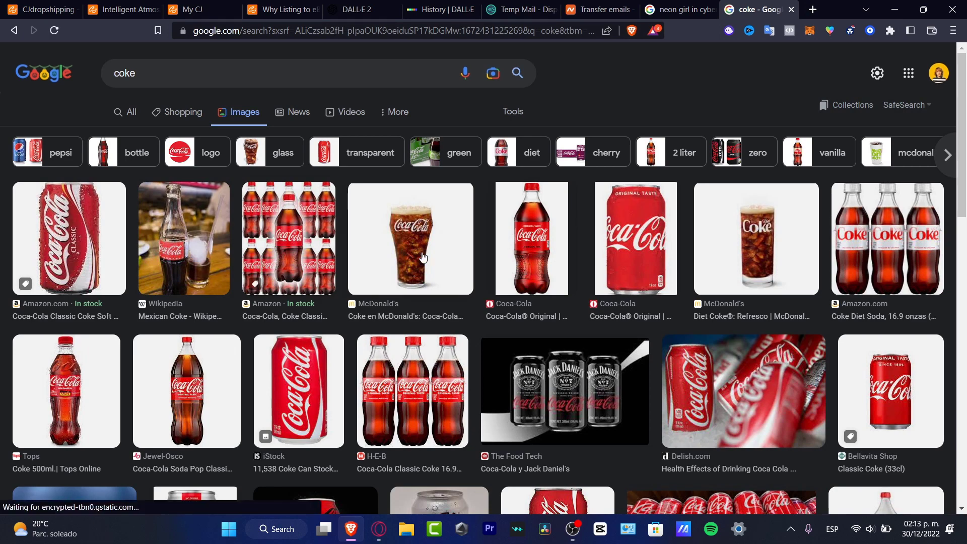
Step: Save the Coca-Cola bottle image to Downloads as download (1).jpeg, then return to DALL·E
click(532, 260)
right_click(789, 225)
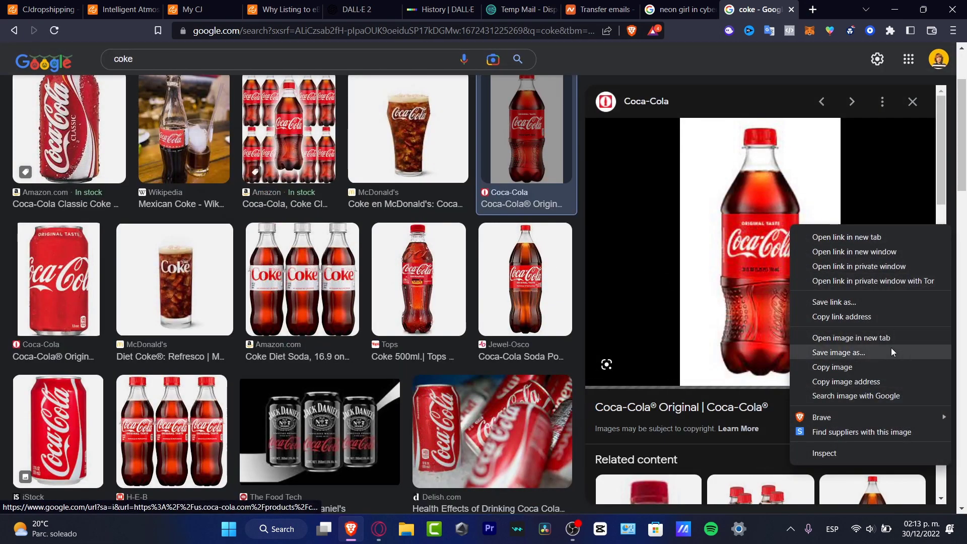
click(877, 353)
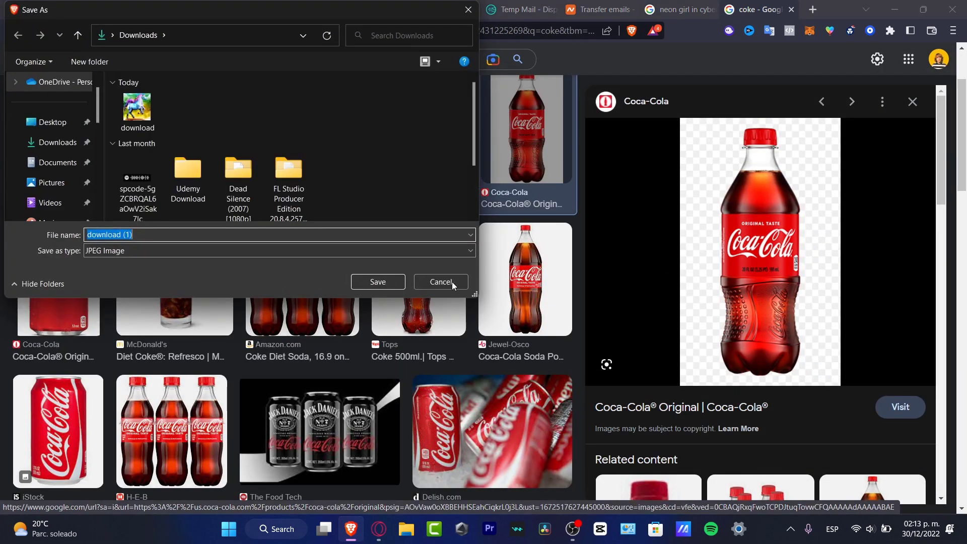
click(402, 286)
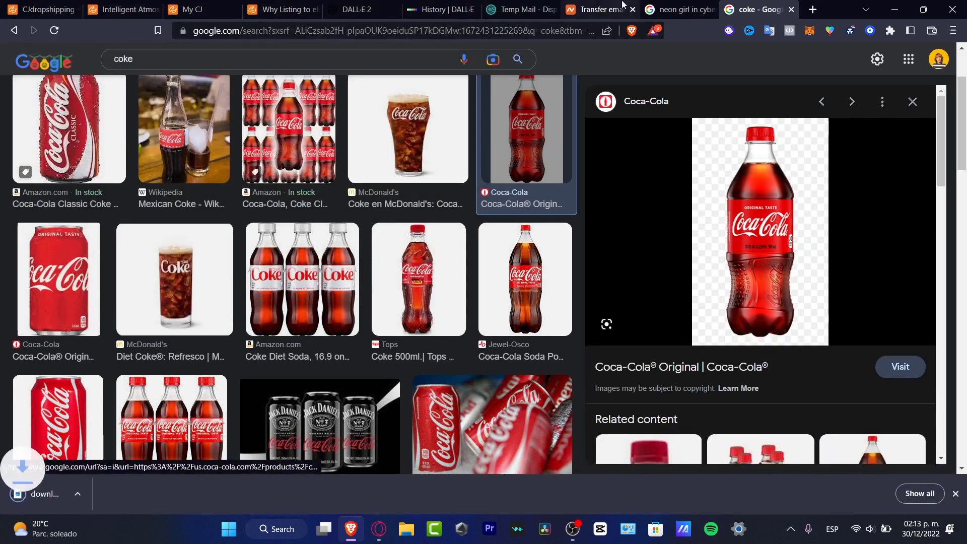
click(437, 9)
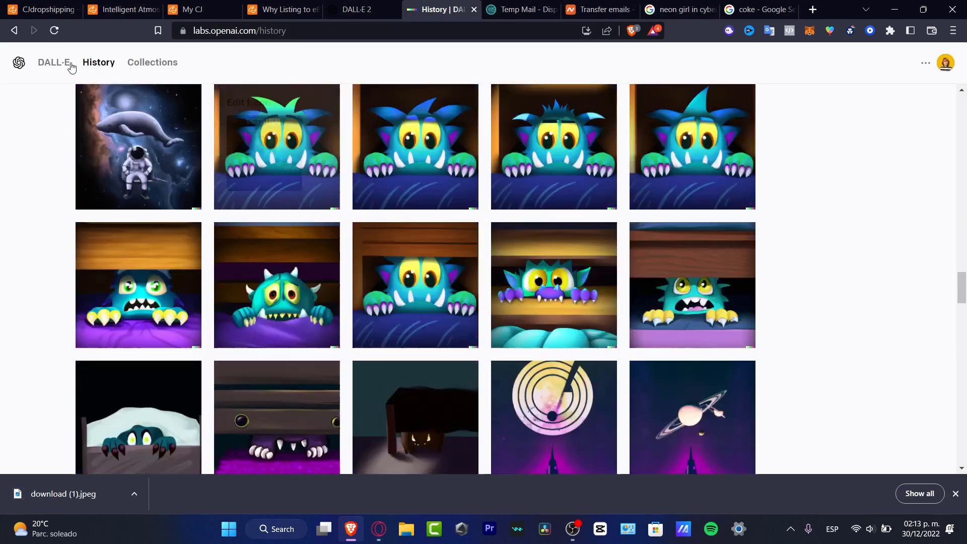
Step: Upload download (1) into DALL·E's editor uncropped and position the bottle on the canvas
click(67, 64)
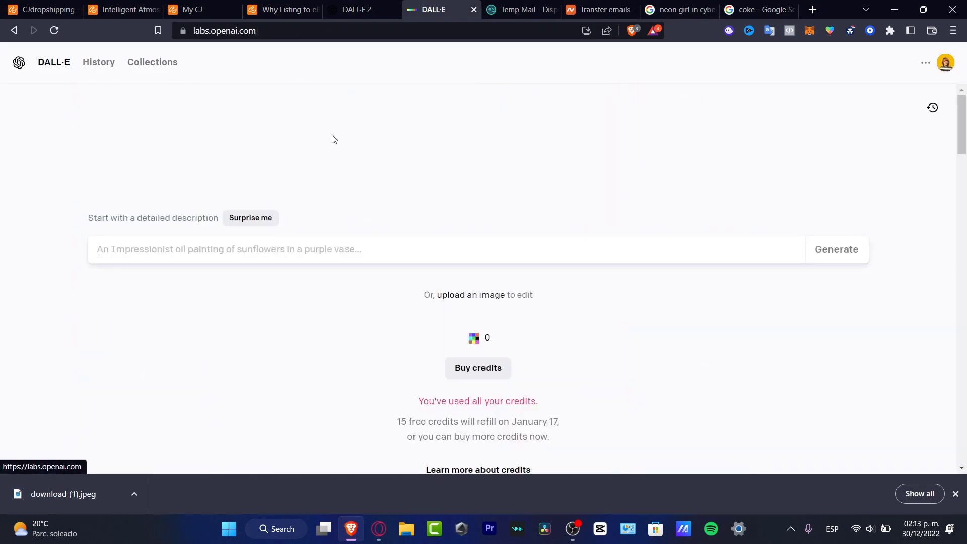
click(482, 300)
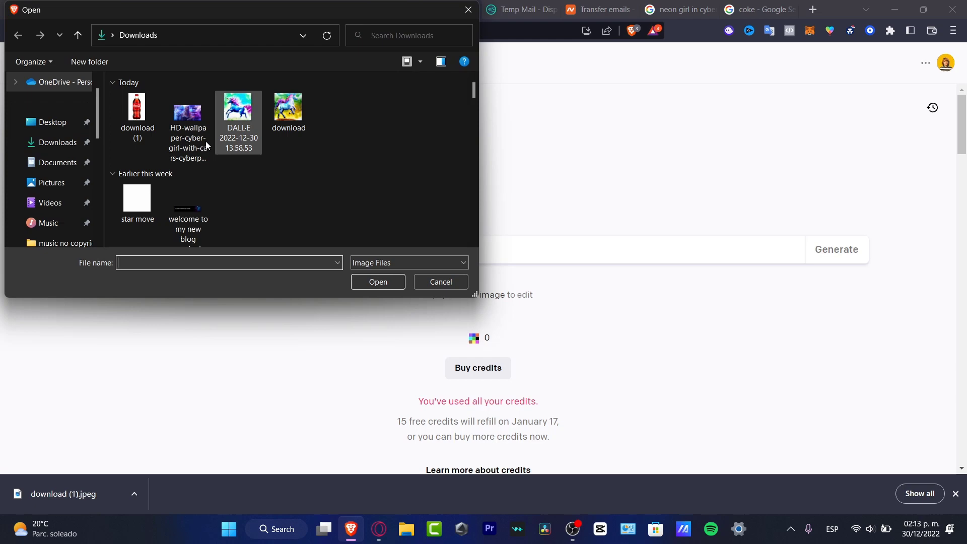
click(137, 113)
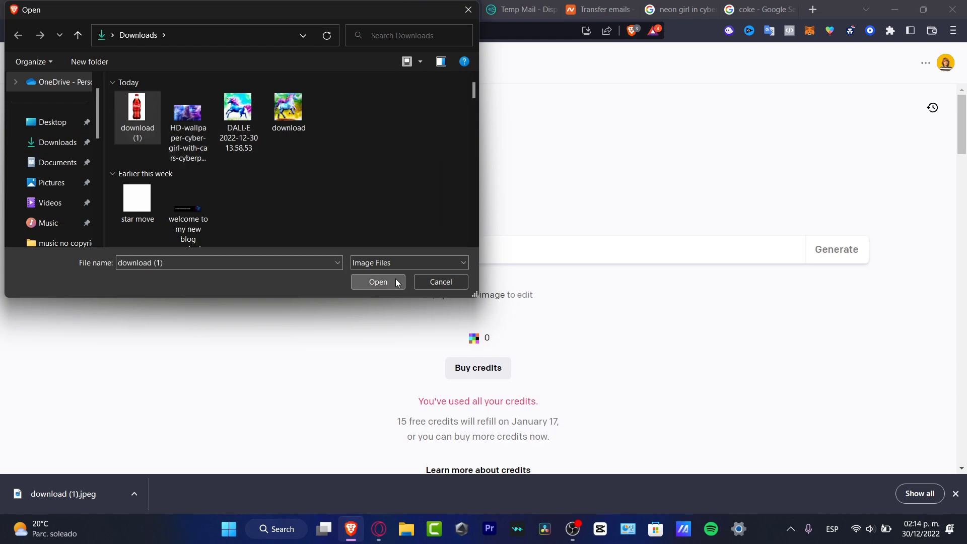
click(377, 282)
scroll(548, 438, down, 2)
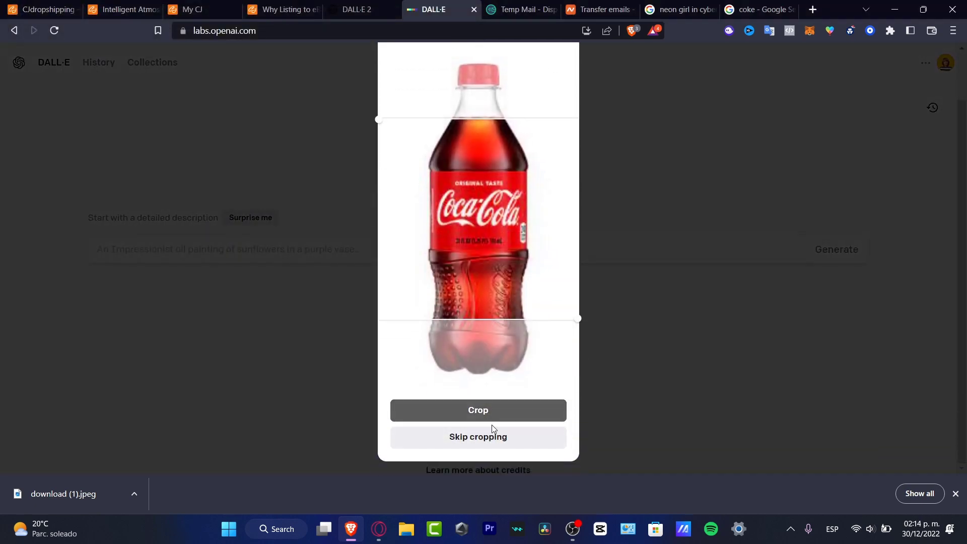
click(493, 436)
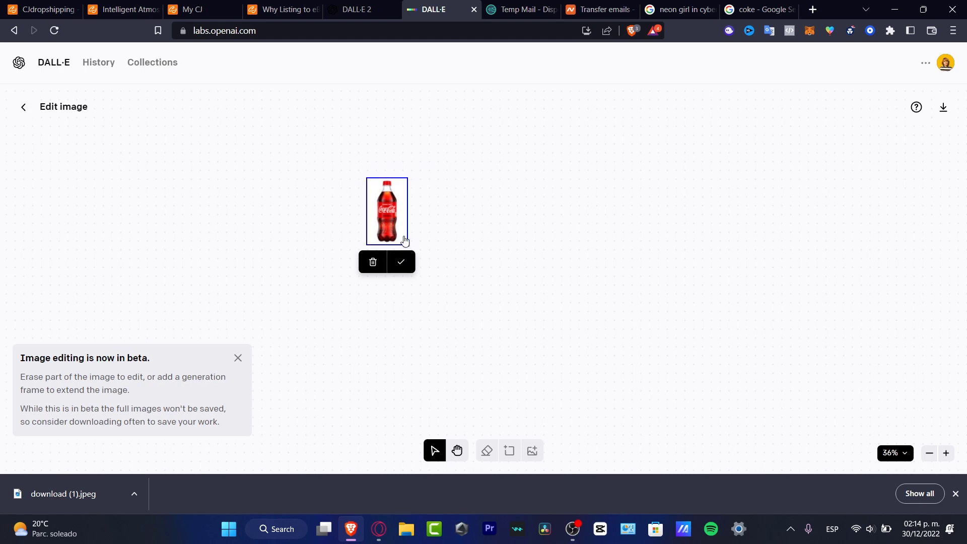
drag(404, 240, 455, 155)
click(443, 235)
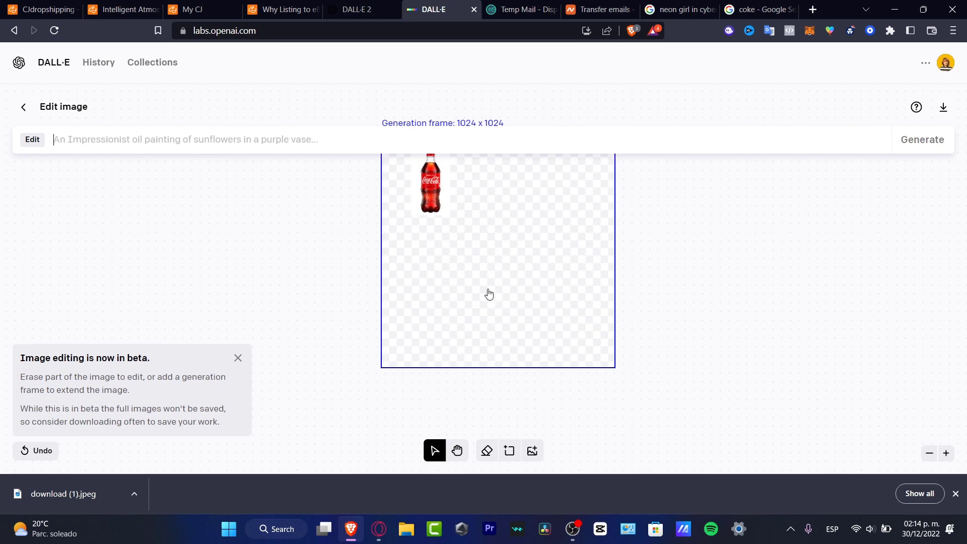
Step: Discard the unsaved Coke bottle edit and leave the editor for the history
click(454, 207)
click(24, 107)
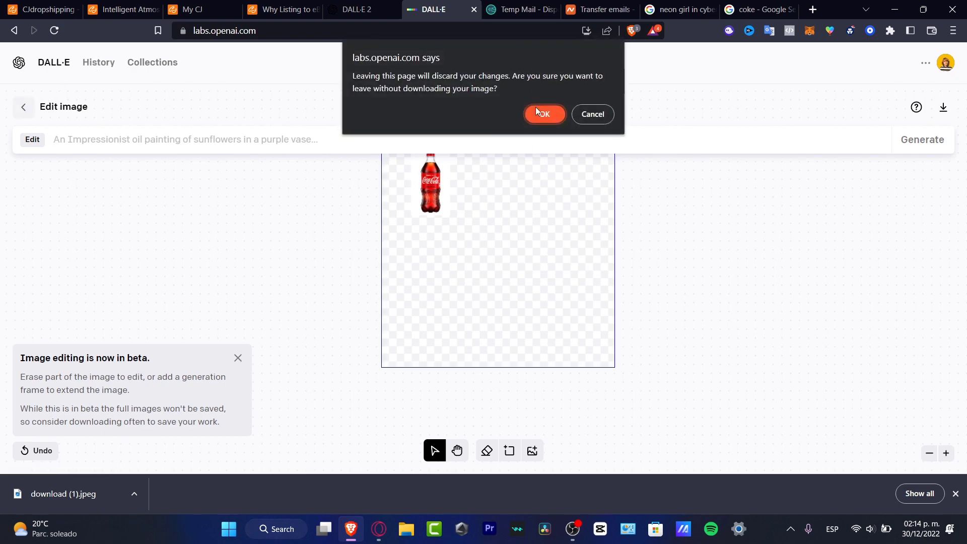
key(Return)
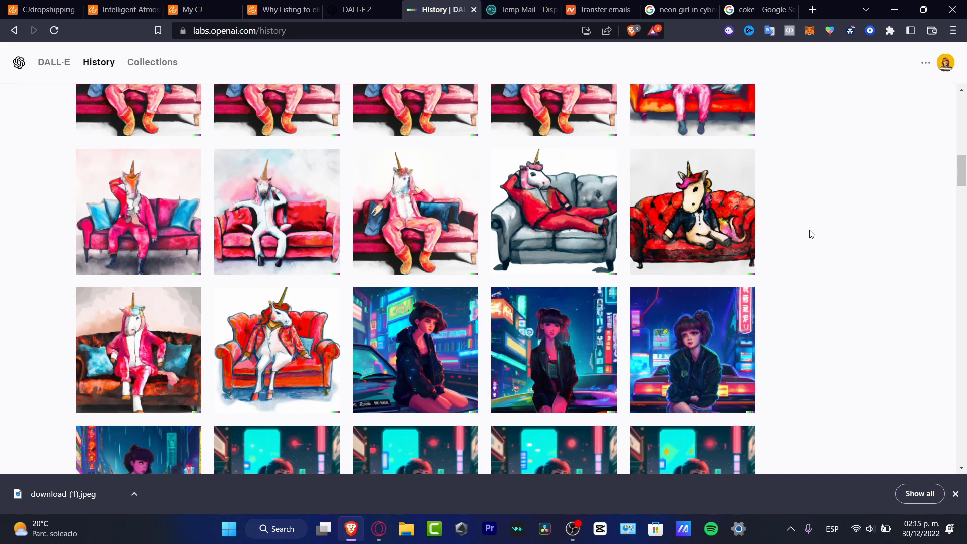
click(717, 224)
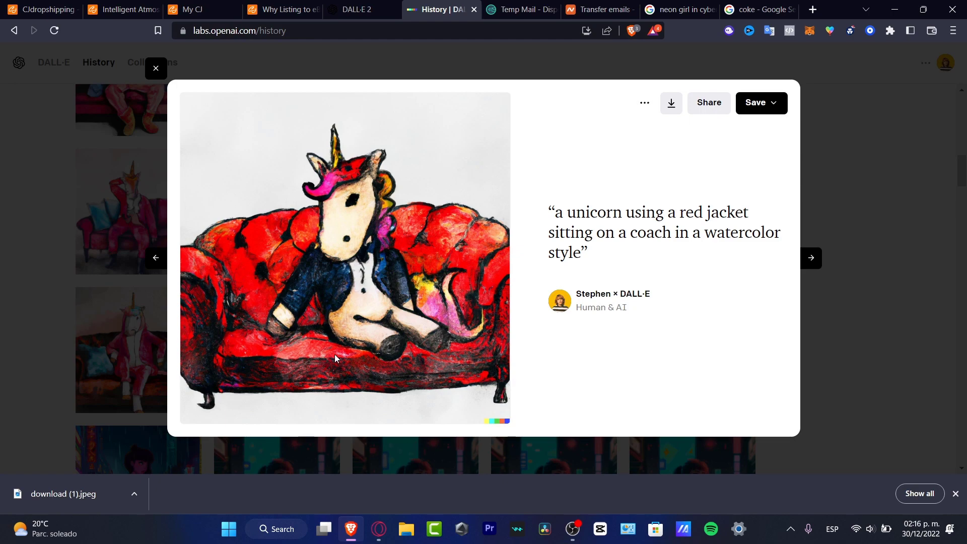
click(884, 250)
scroll(853, 271, up, 4)
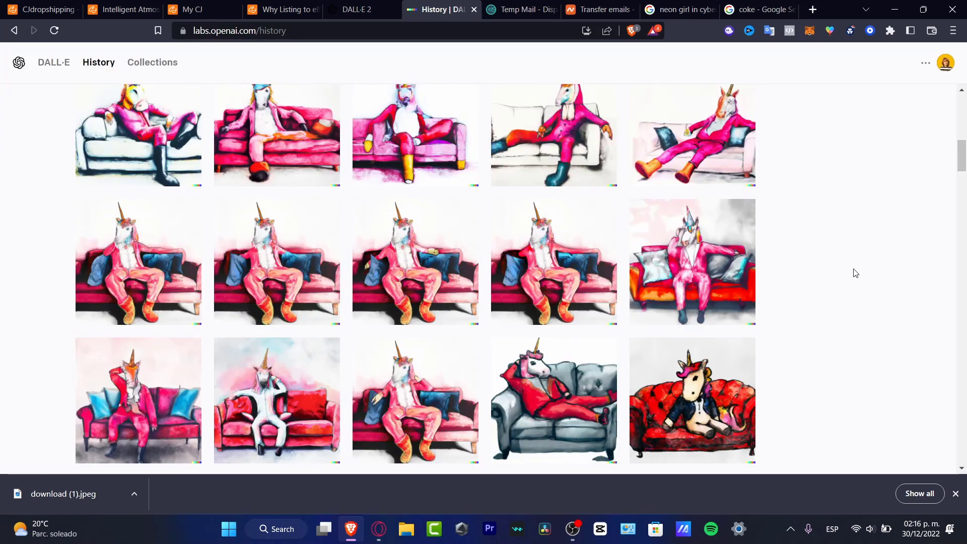
click(722, 297)
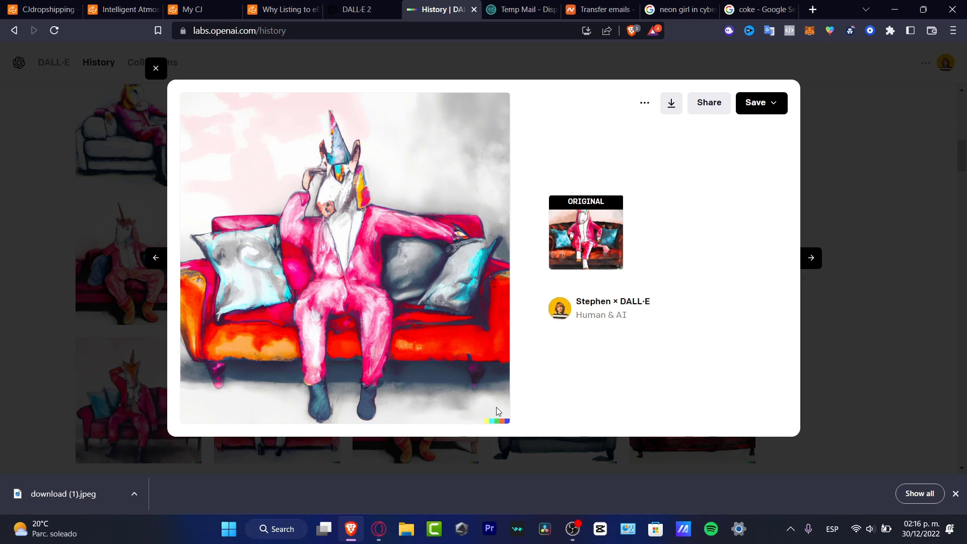
click(371, 15)
click(448, 6)
click(875, 270)
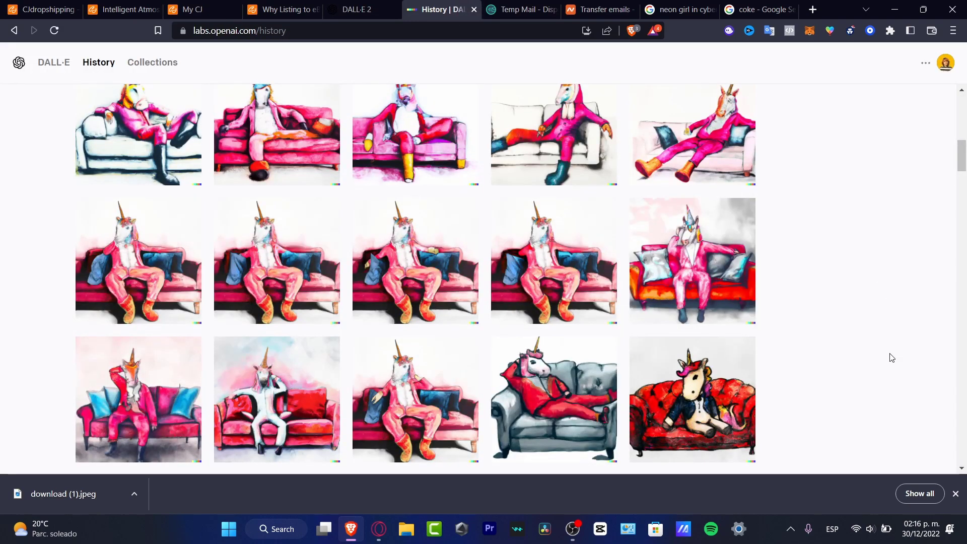
scroll(885, 348, down, 10)
drag(965, 222, 963, 466)
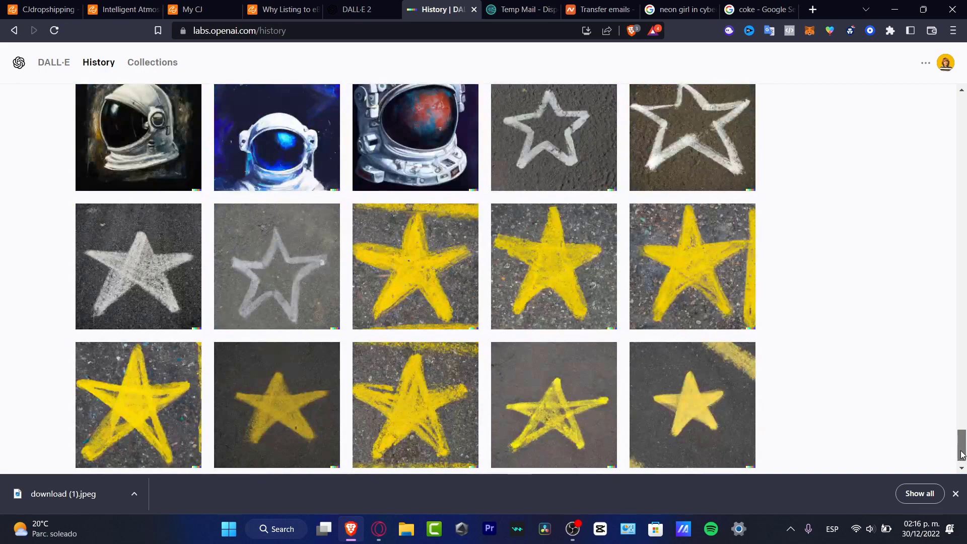
scroll(930, 434, down, 2)
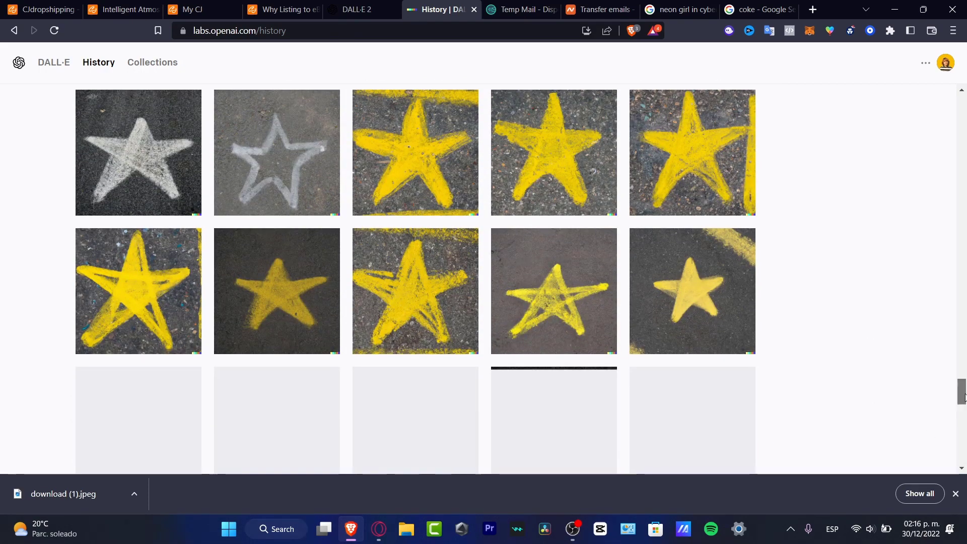
drag(963, 398, 965, 456)
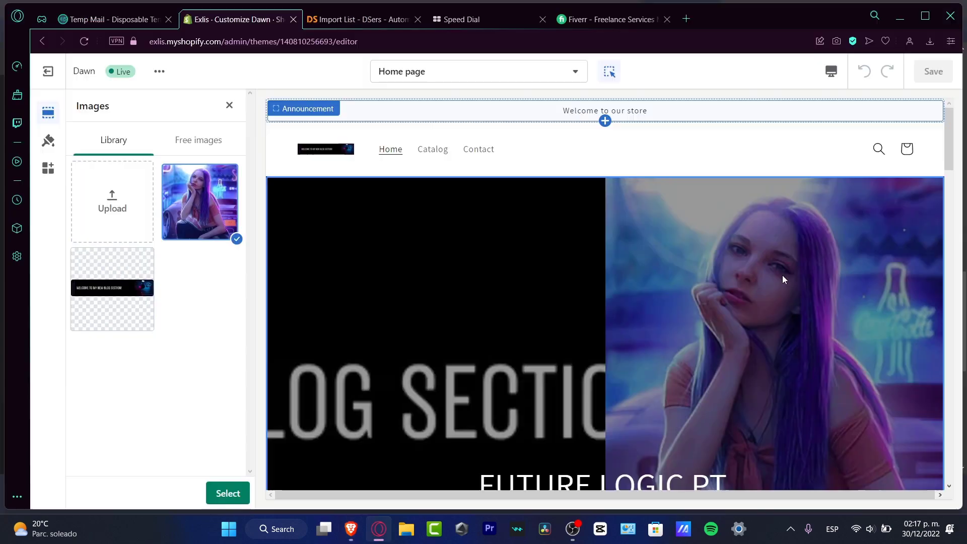
scroll(788, 283, down, 3)
scroll(789, 283, up, 3)
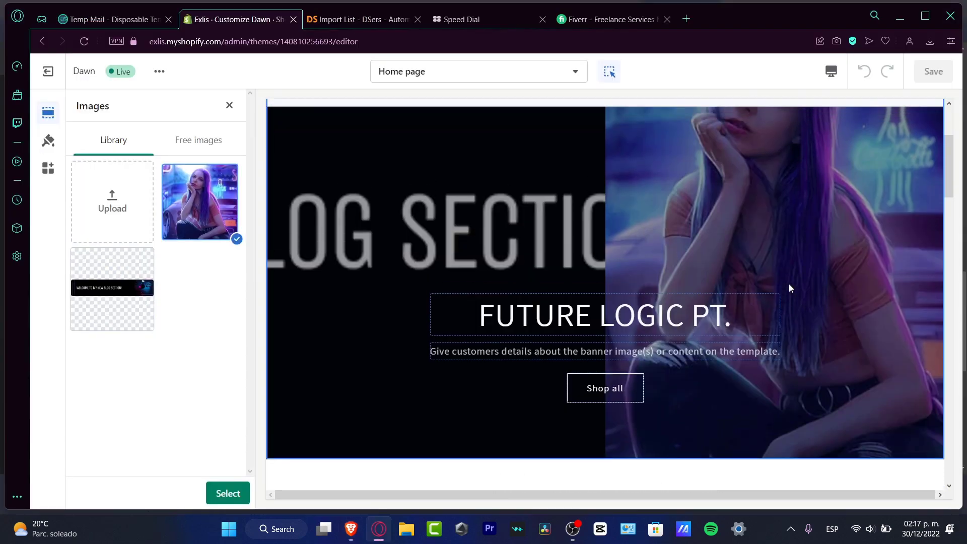